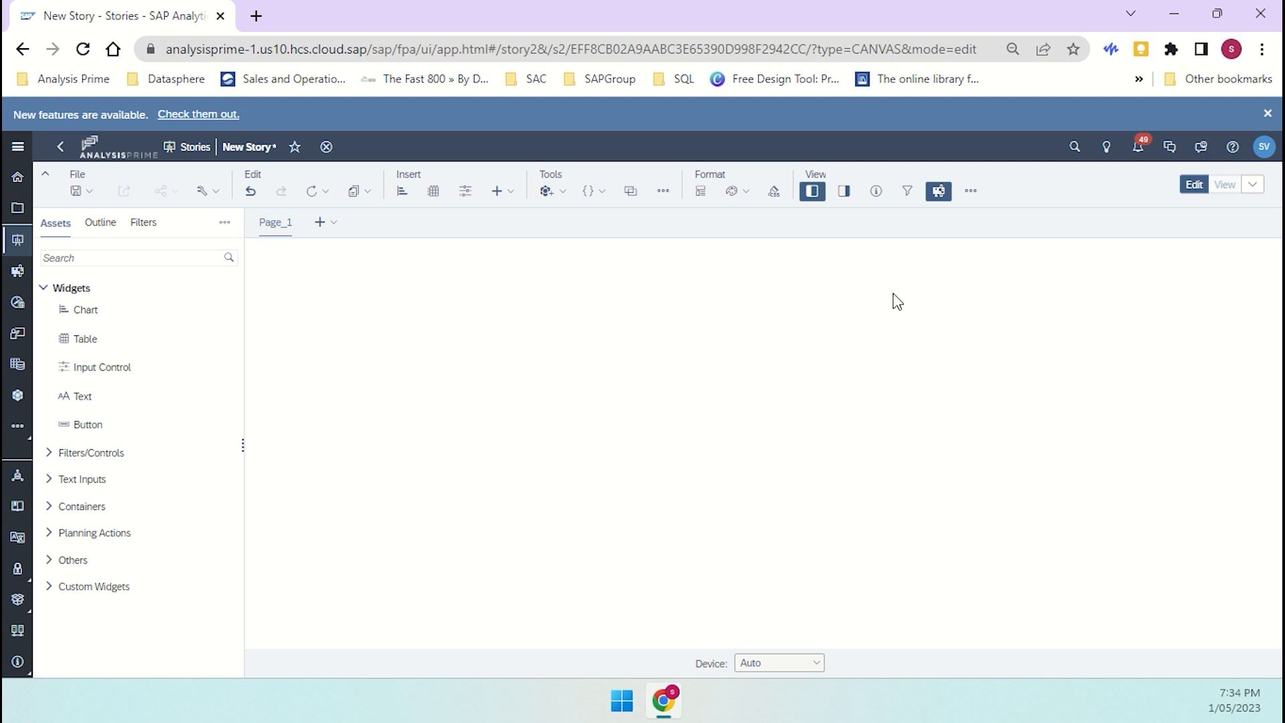
# Step: Toggle the assets and styling side panels until both are shown, and view the new story's outline
pyautogui.click(845, 192)
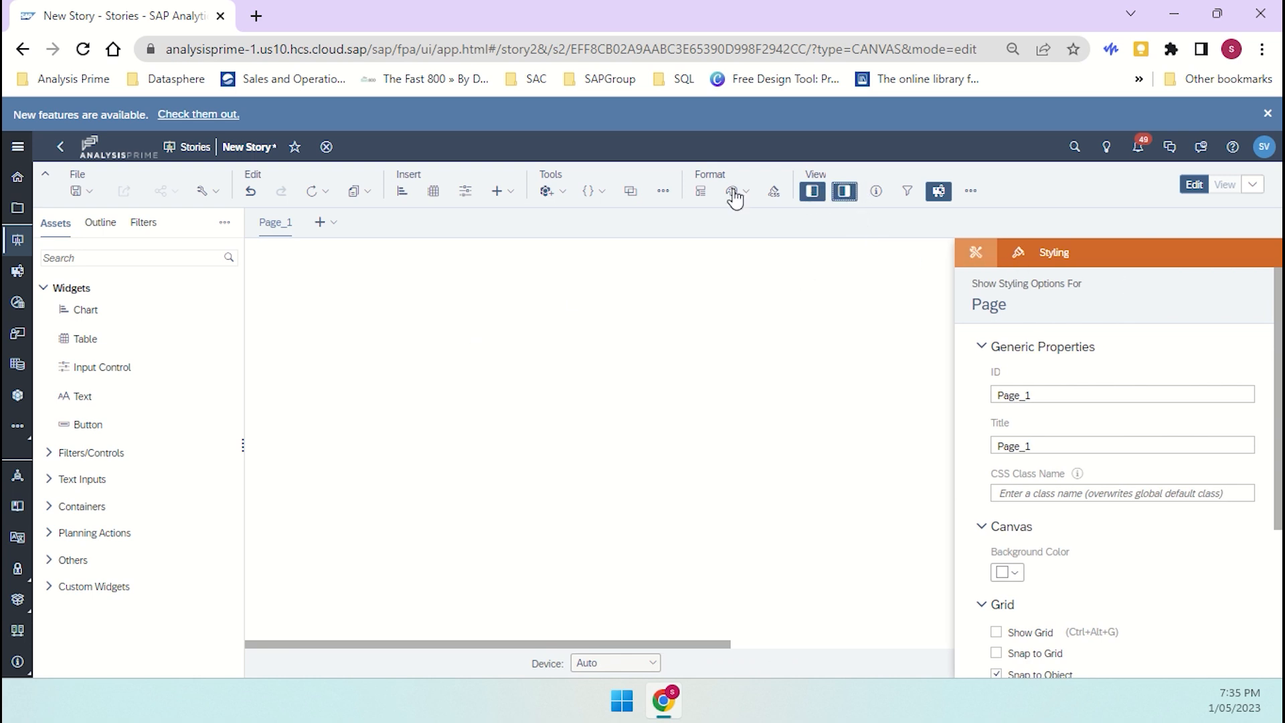
pyautogui.click(814, 198)
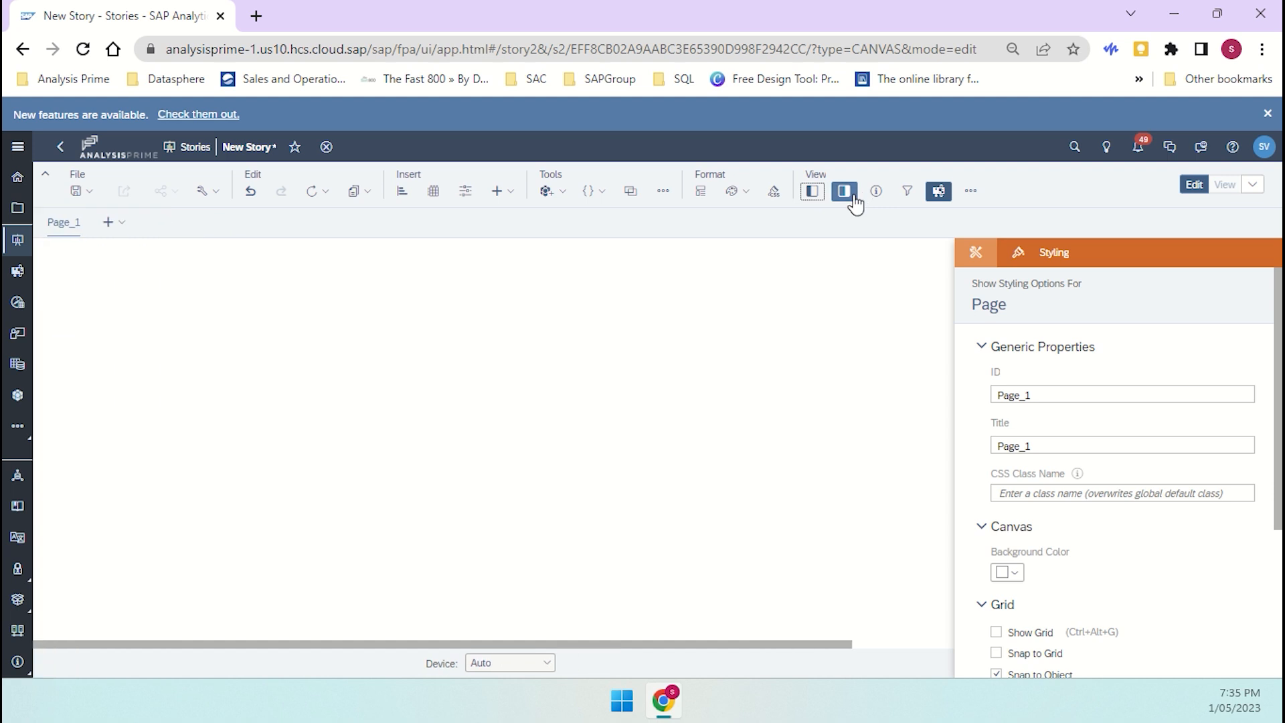
pyautogui.click(845, 199)
pyautogui.click(838, 200)
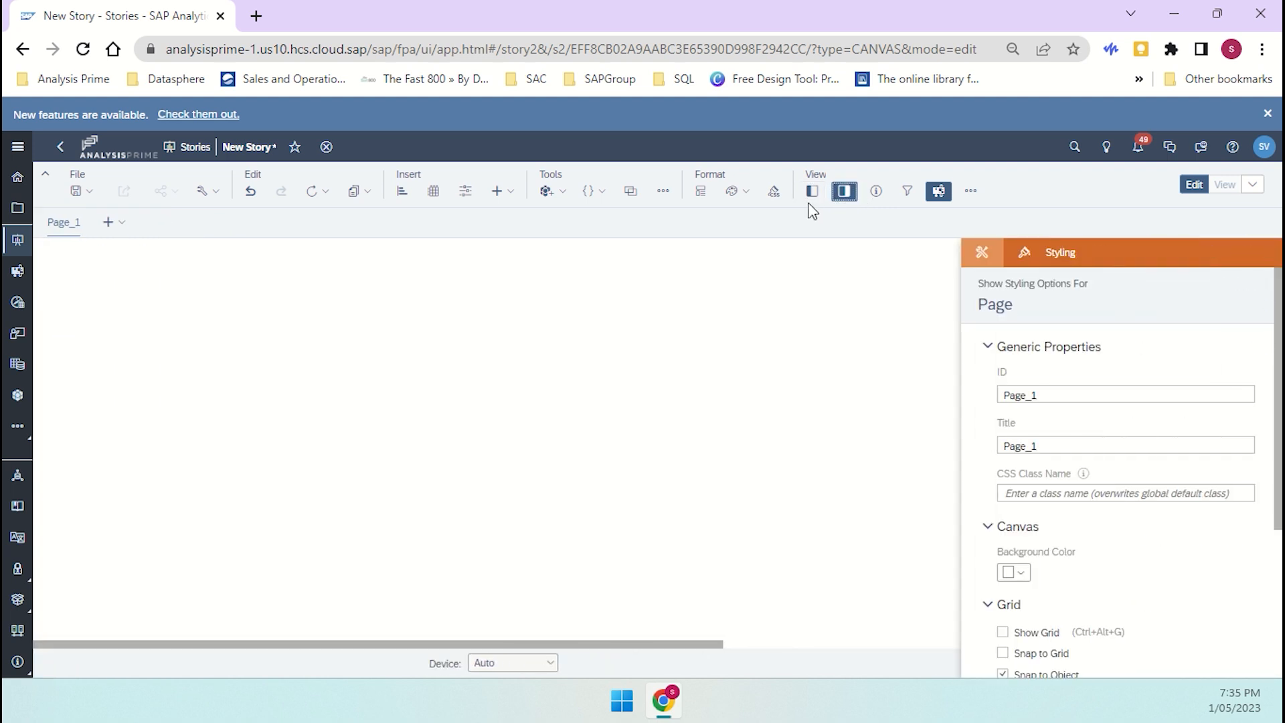
pyautogui.click(812, 192)
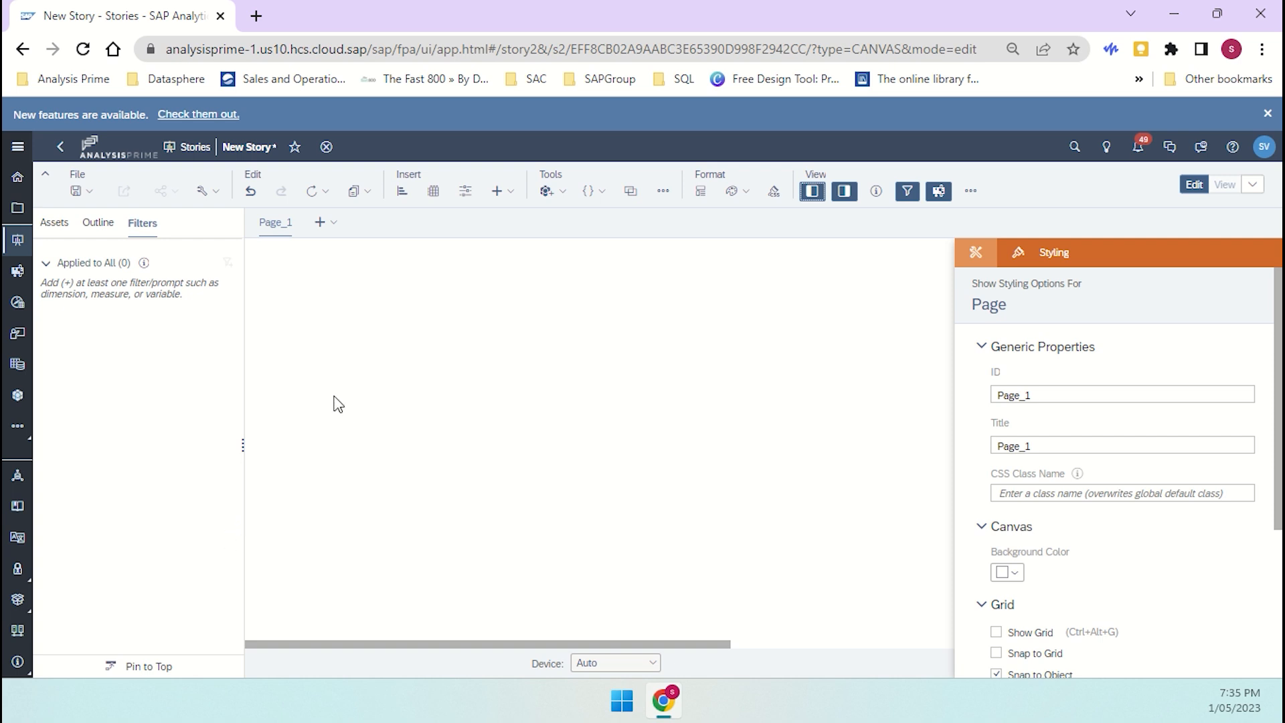
pyautogui.click(100, 223)
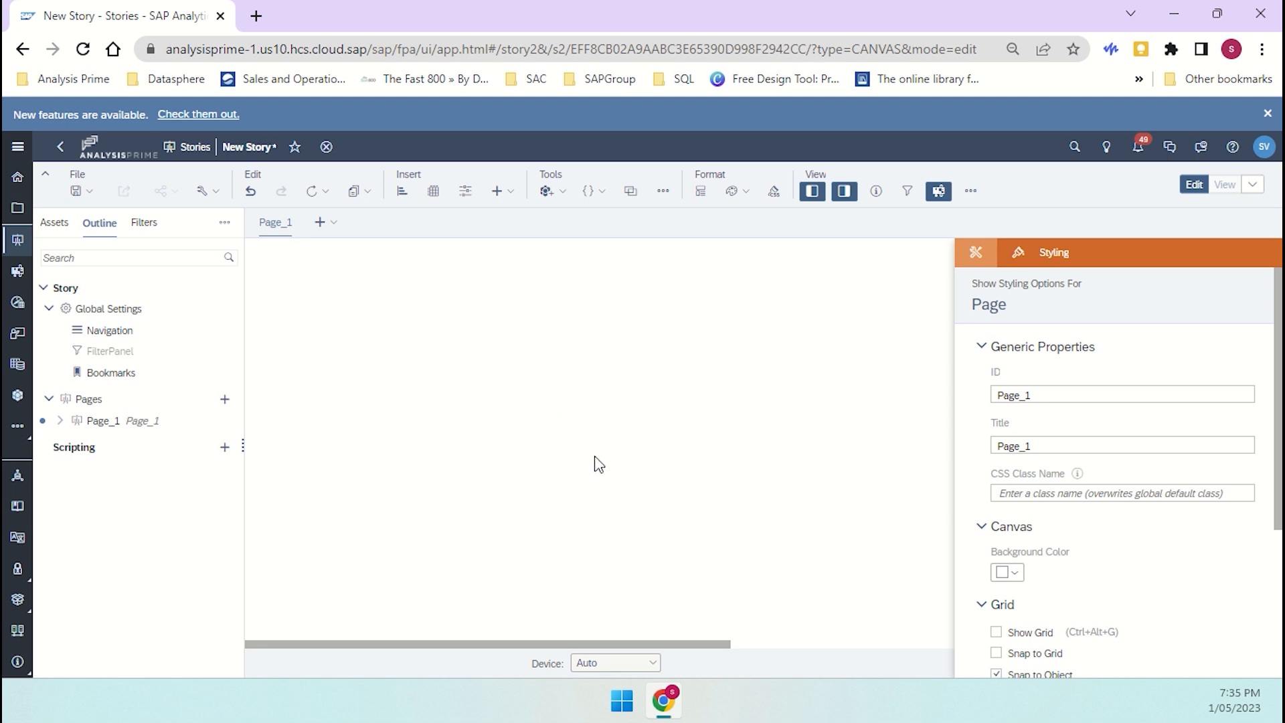
# Step: Add a chart widget to the blank page using the ANA166_Best_Run_Sales model as its data source
pyautogui.click(52, 227)
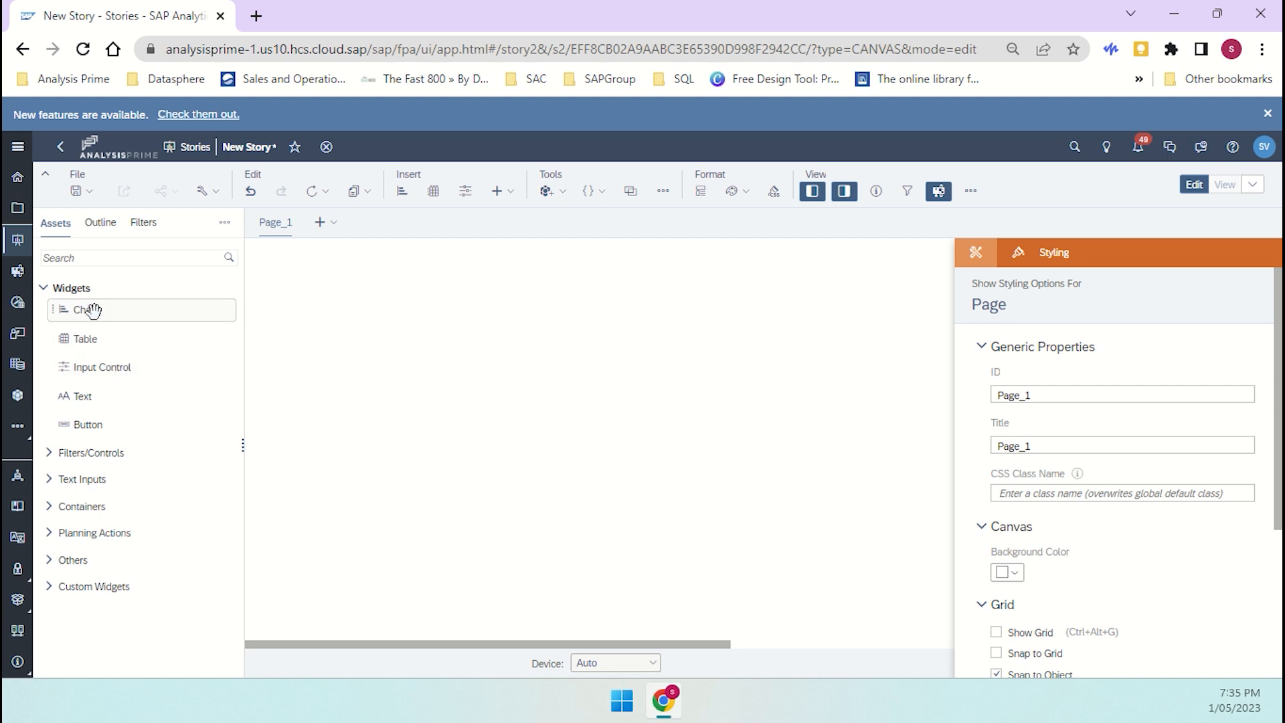
pyautogui.moveTo(93, 310); pyautogui.dragTo(302, 280)
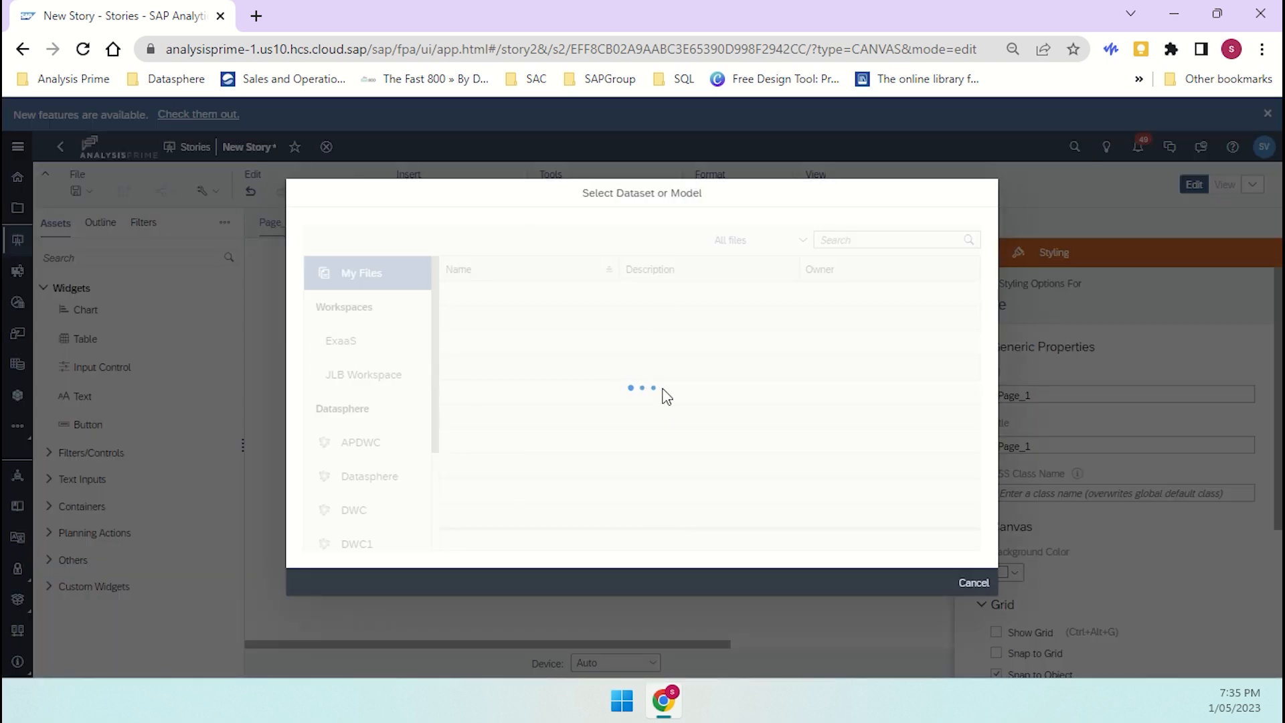
pyautogui.click(640, 529)
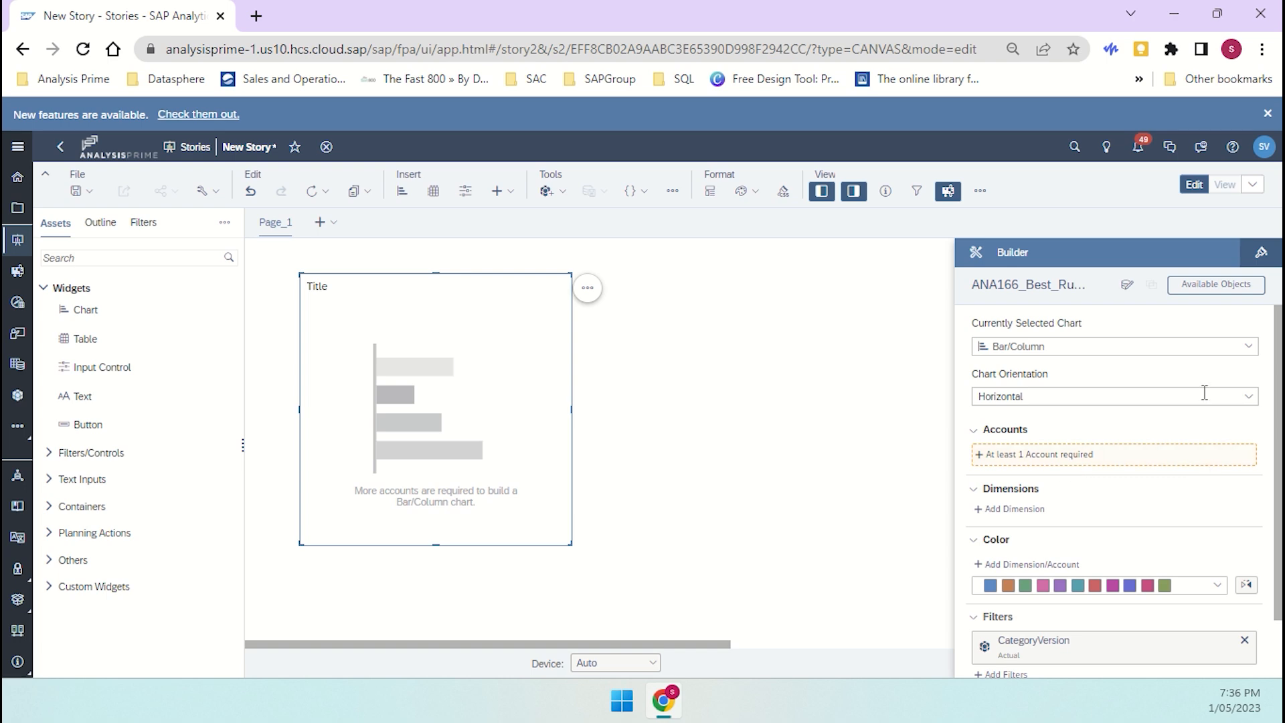
# Step: Add the Revenue account and the Sales Manager dimension to the bar chart, and view the list of available objects
pyautogui.click(1095, 462)
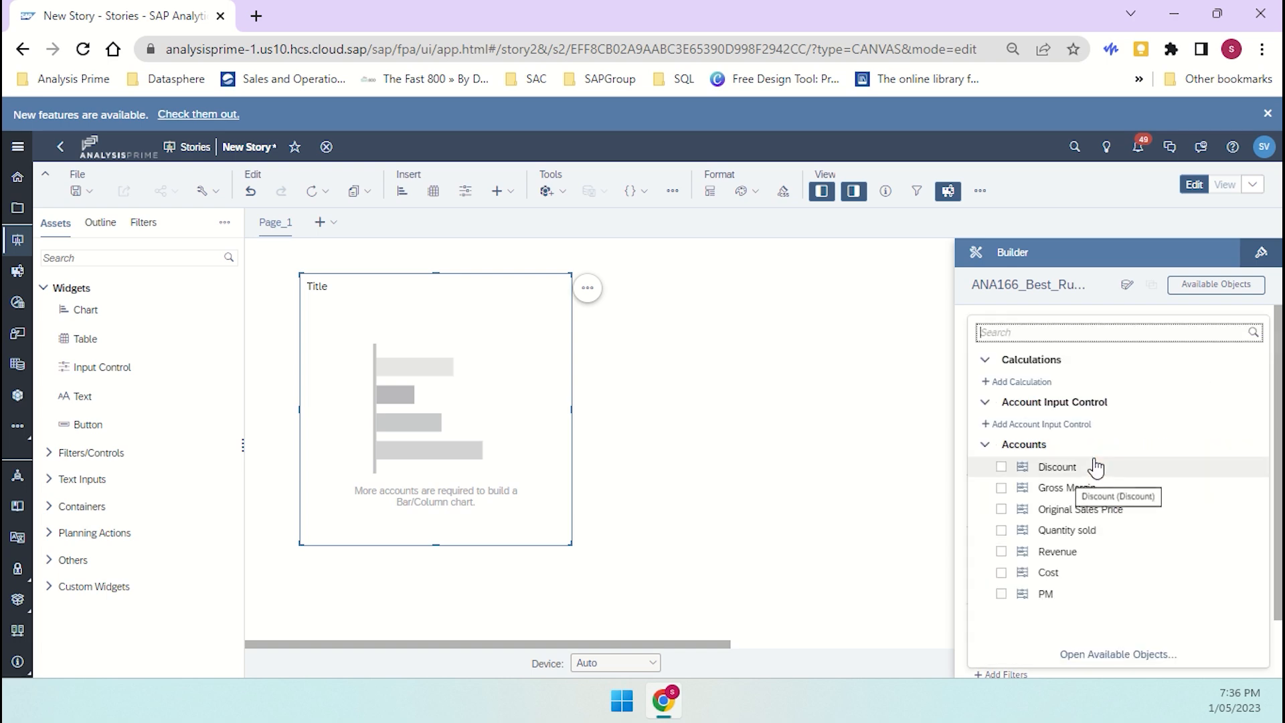
pyautogui.click(1003, 552)
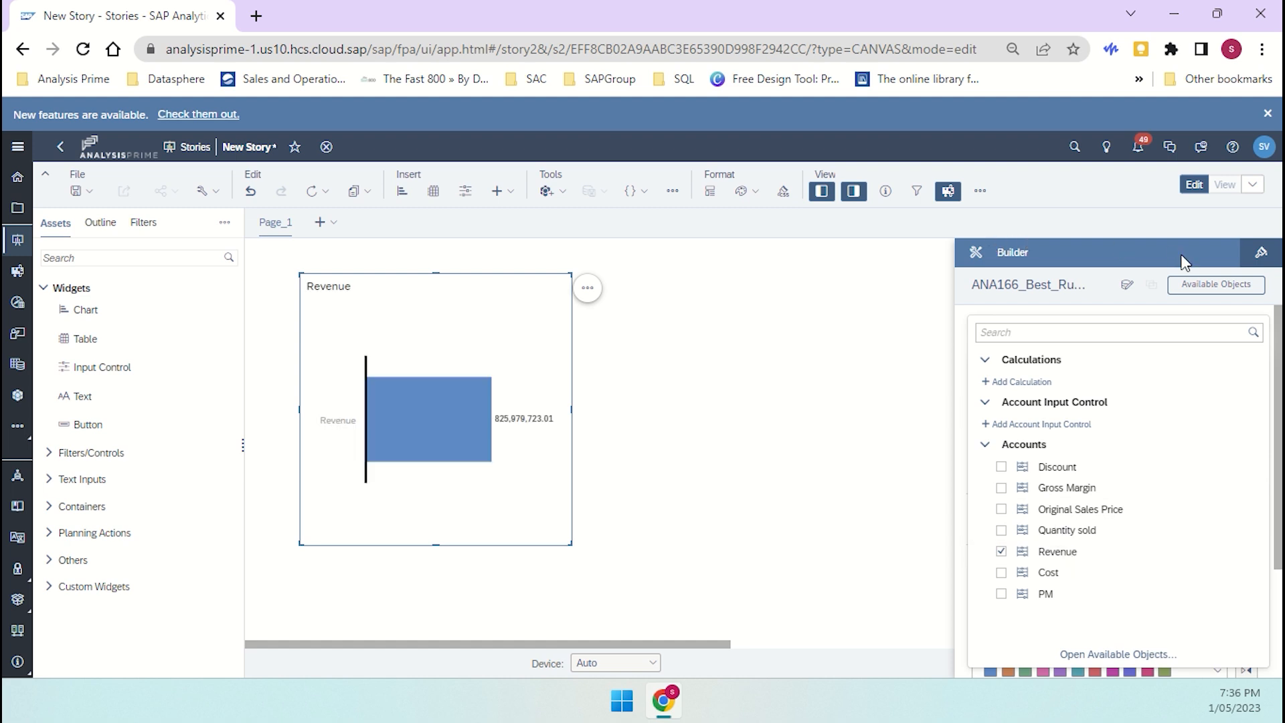
pyautogui.click(1211, 286)
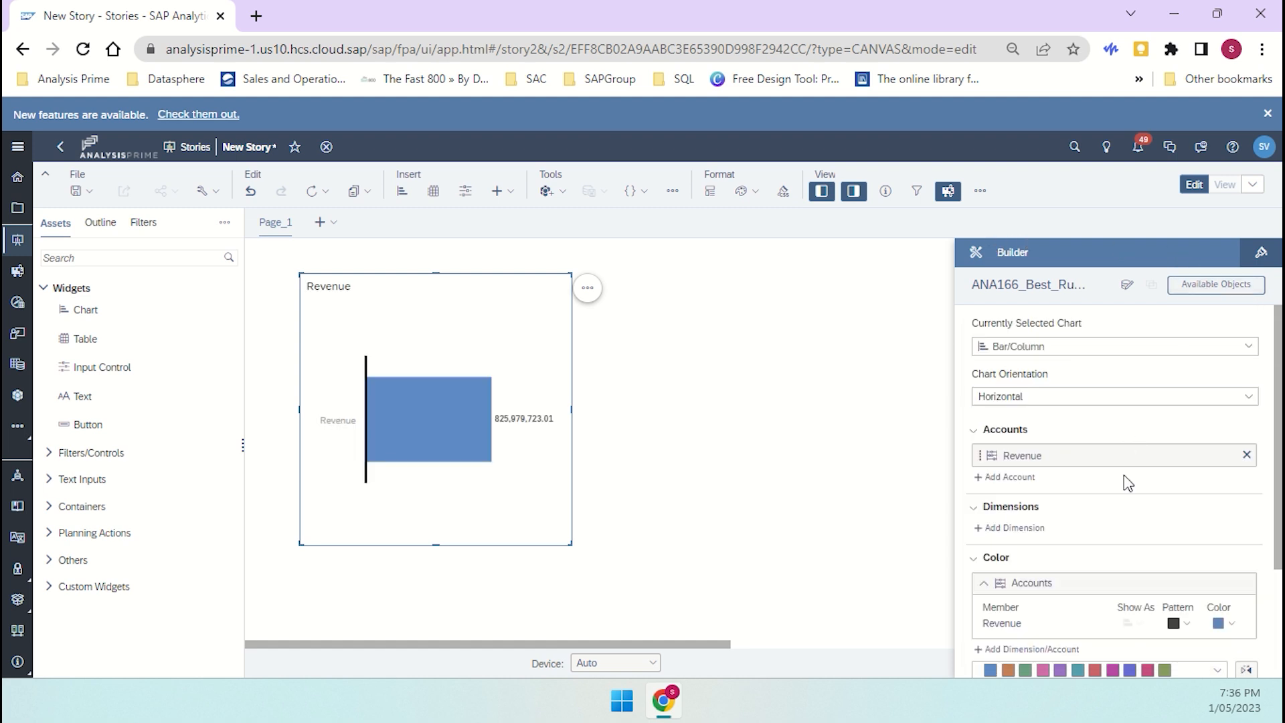
pyautogui.click(1014, 528)
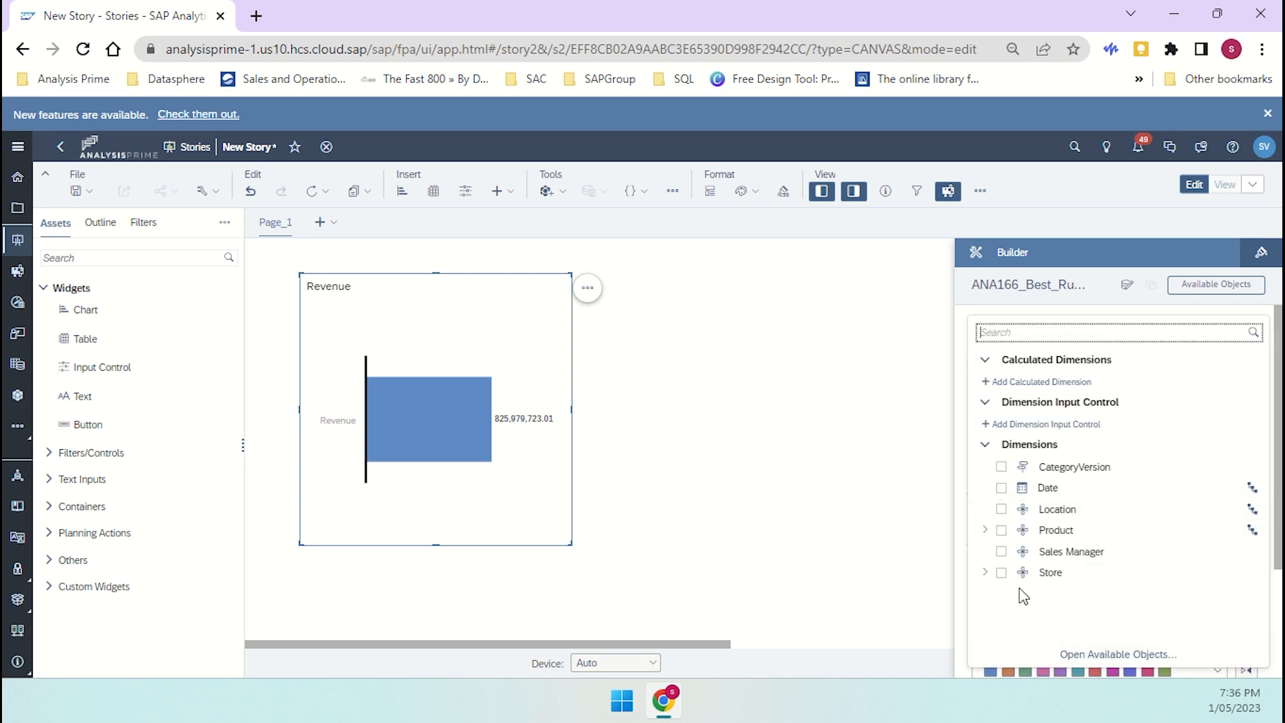
pyautogui.click(1002, 552)
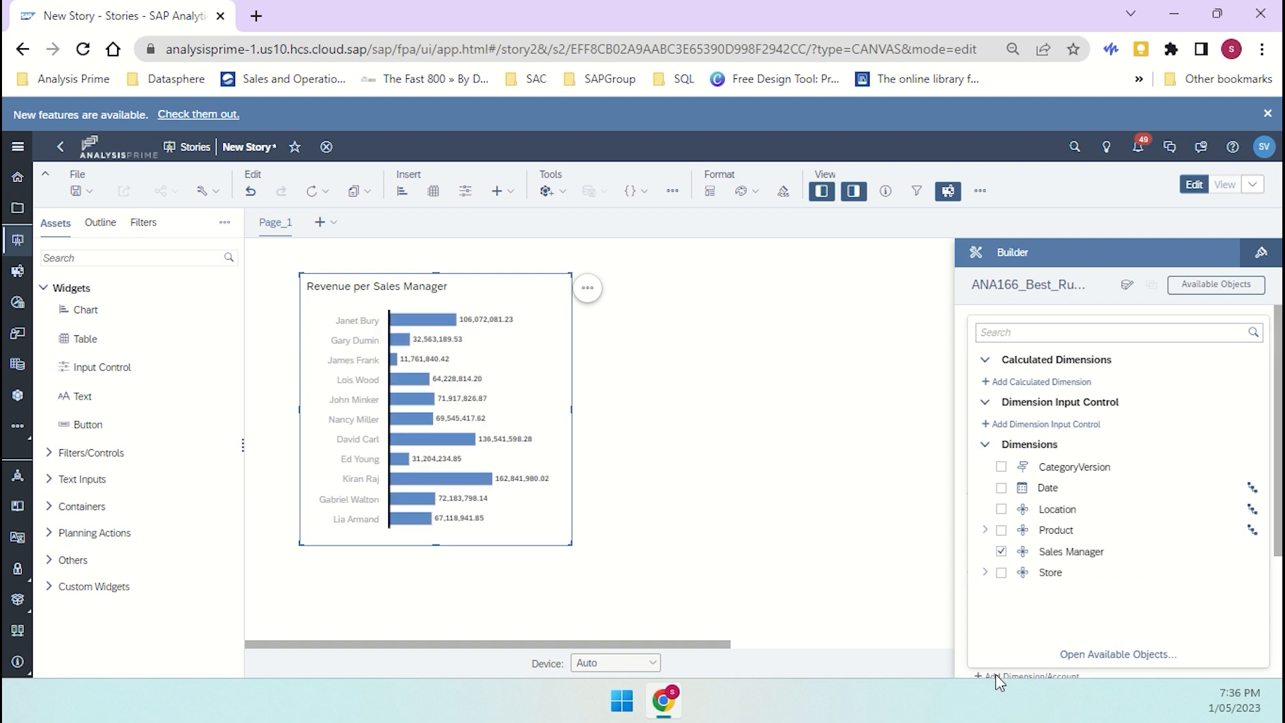
pyautogui.click(1098, 655)
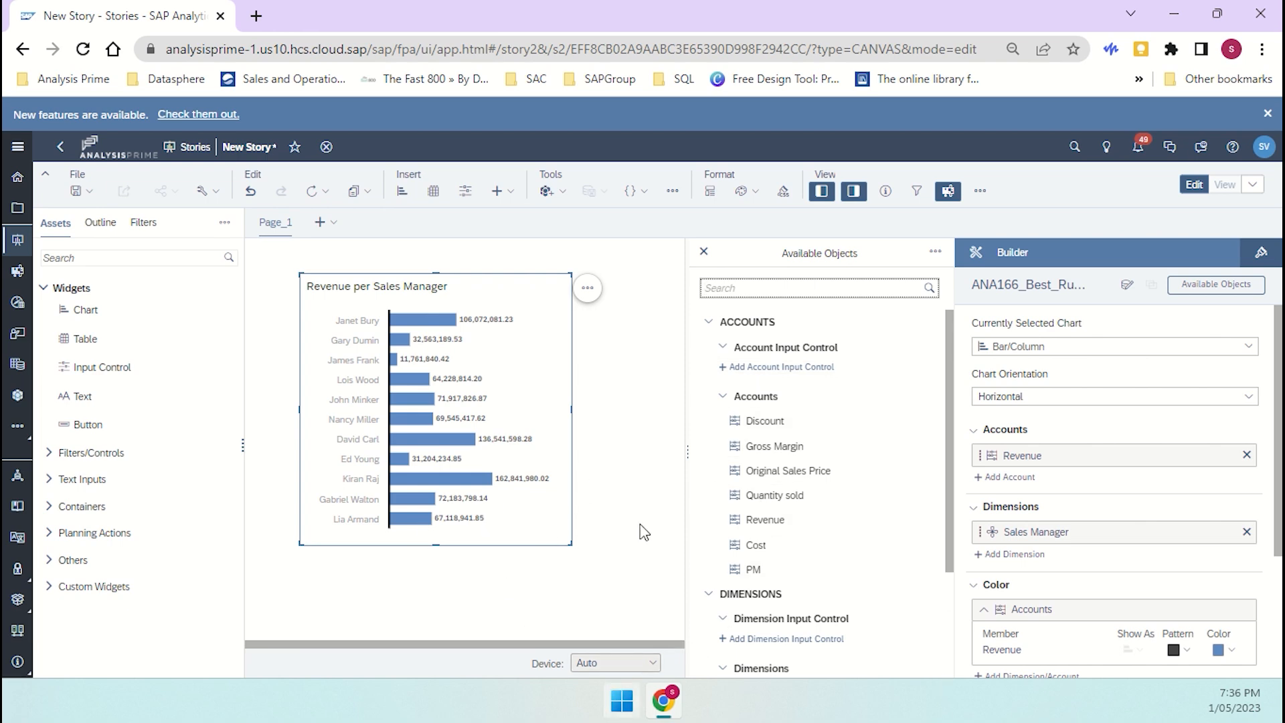
pyautogui.click(704, 252)
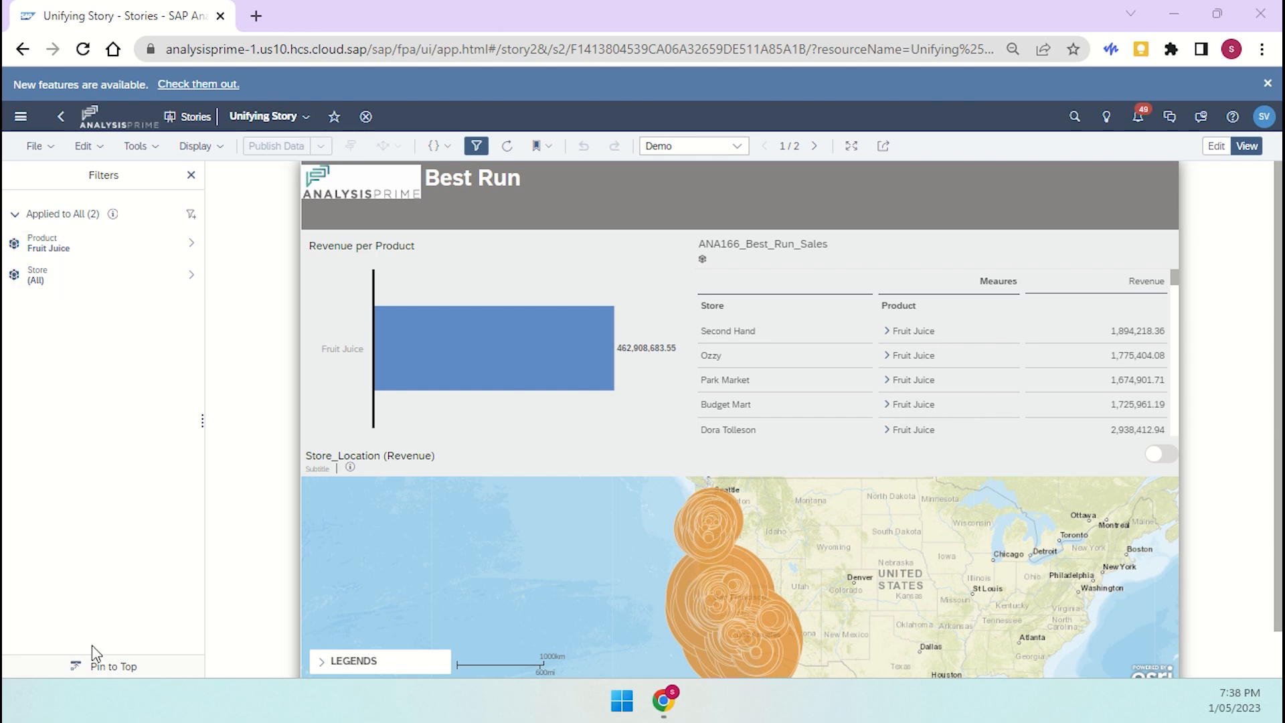
# Step: Pin the Unifying Story's filters above the page as a bar, and return them to the side panel
pyautogui.click(96, 666)
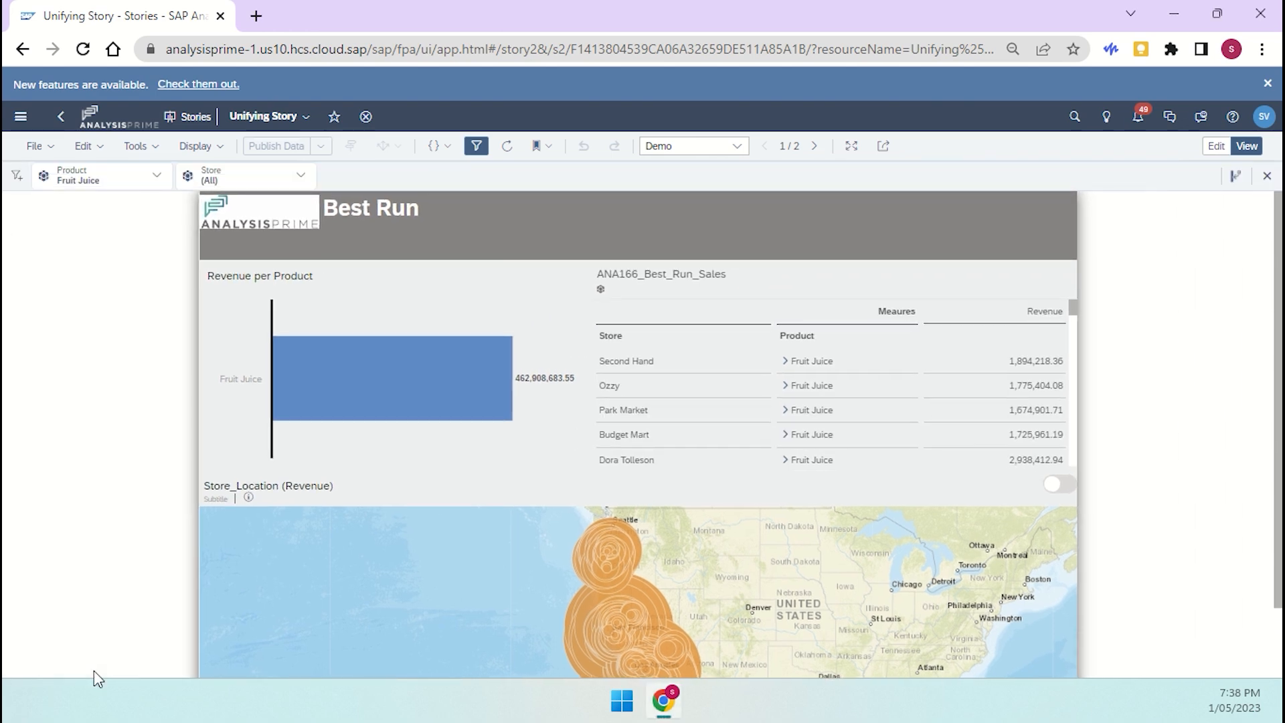
pyautogui.click(1236, 180)
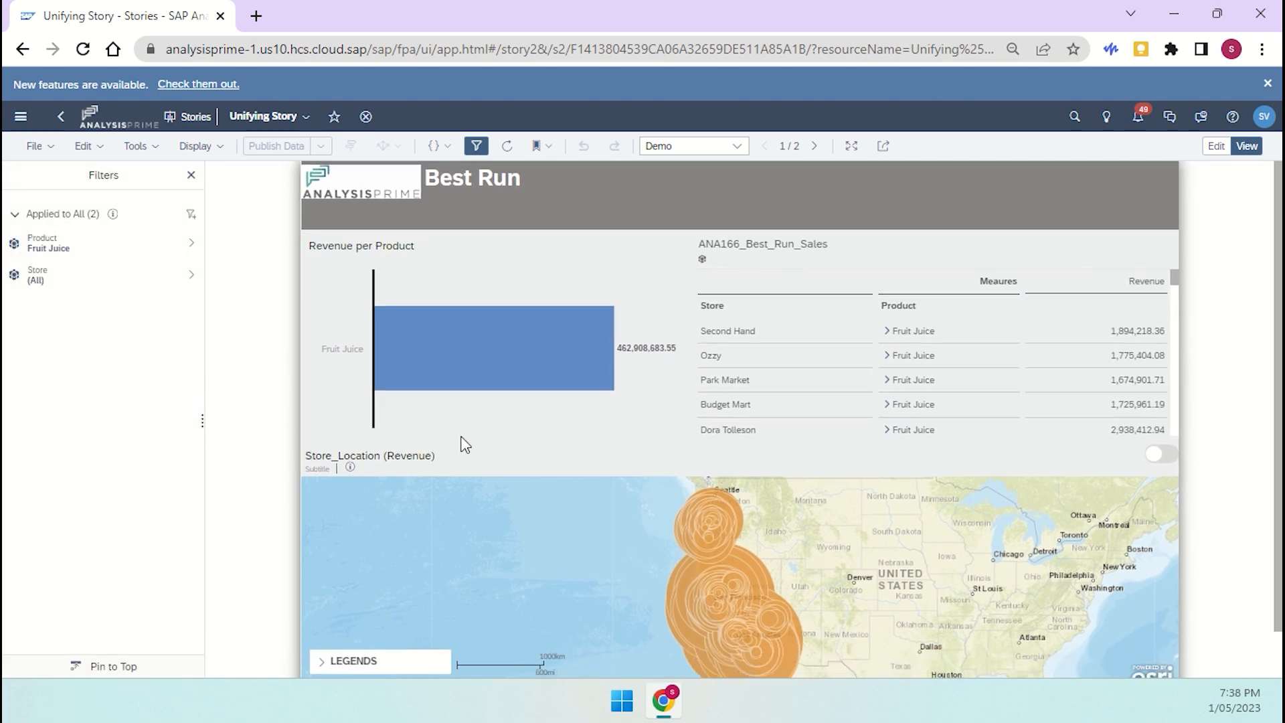
pyautogui.moveTo(487, 347)
# Step: Switch the story to edit mode and examine the Demo page's outline, widget assets and filters
pyautogui.click(1217, 147)
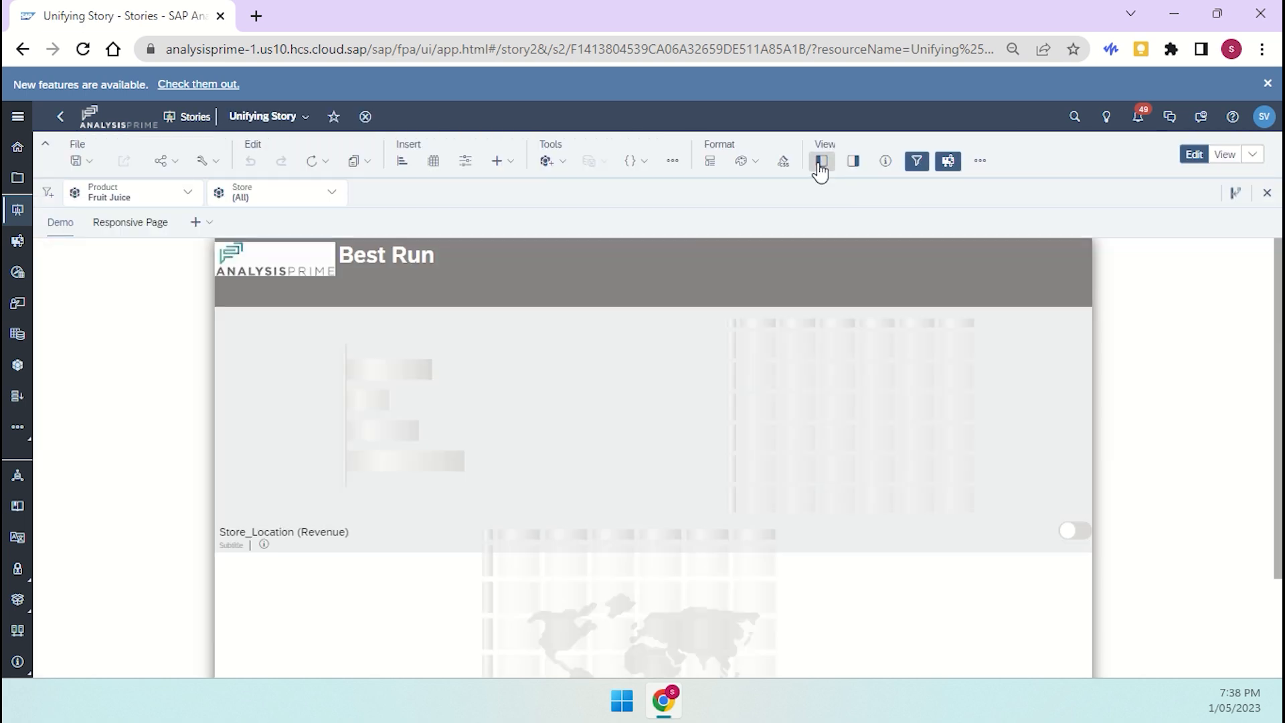
pyautogui.click(819, 162)
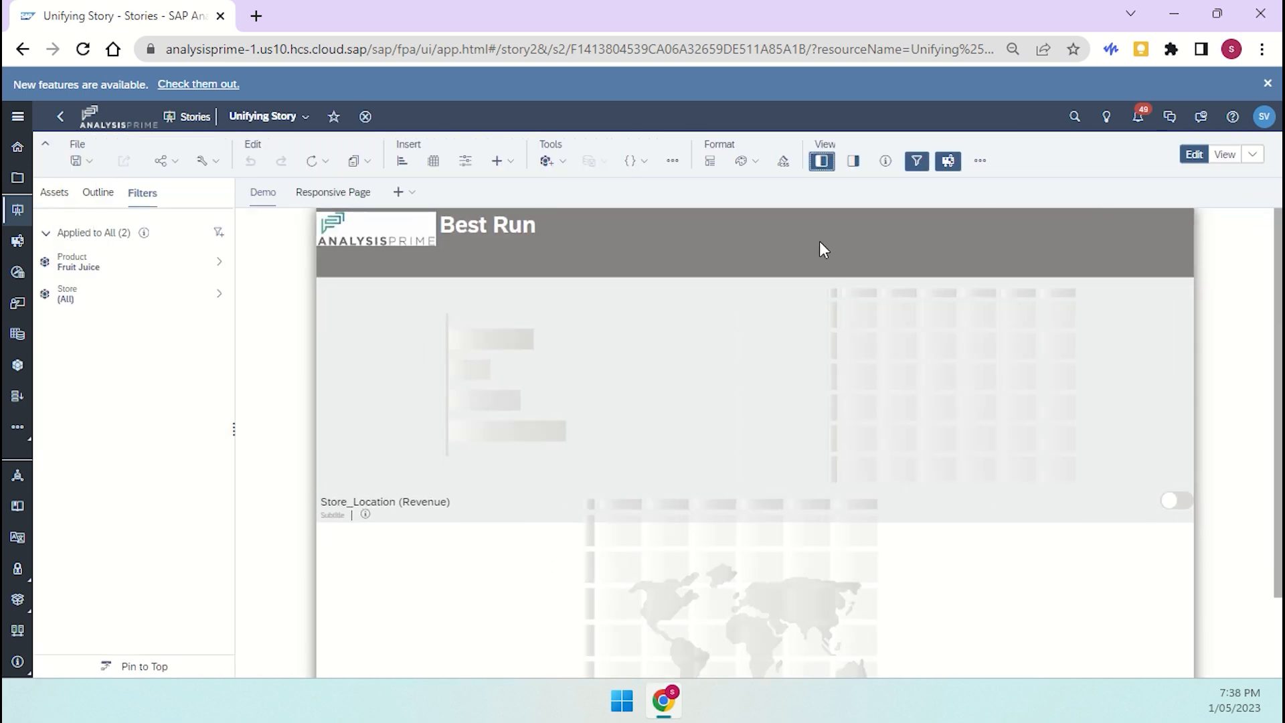
pyautogui.click(98, 192)
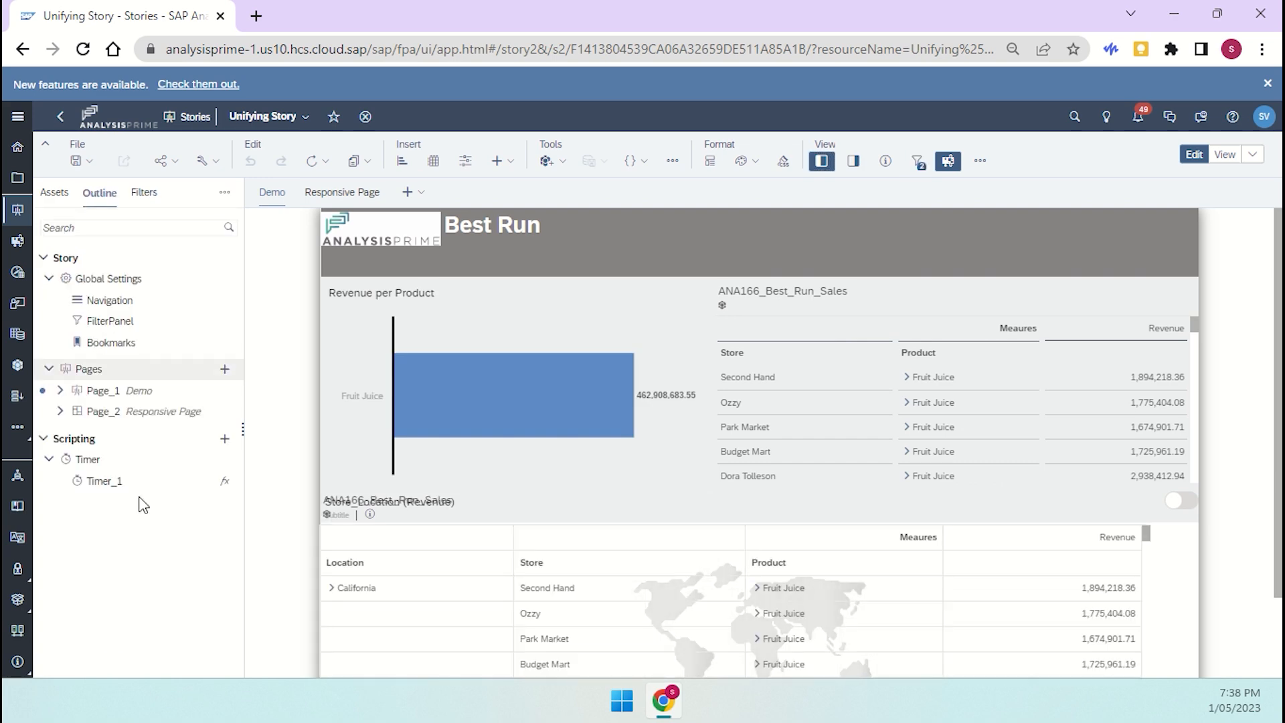
pyautogui.click(60, 391)
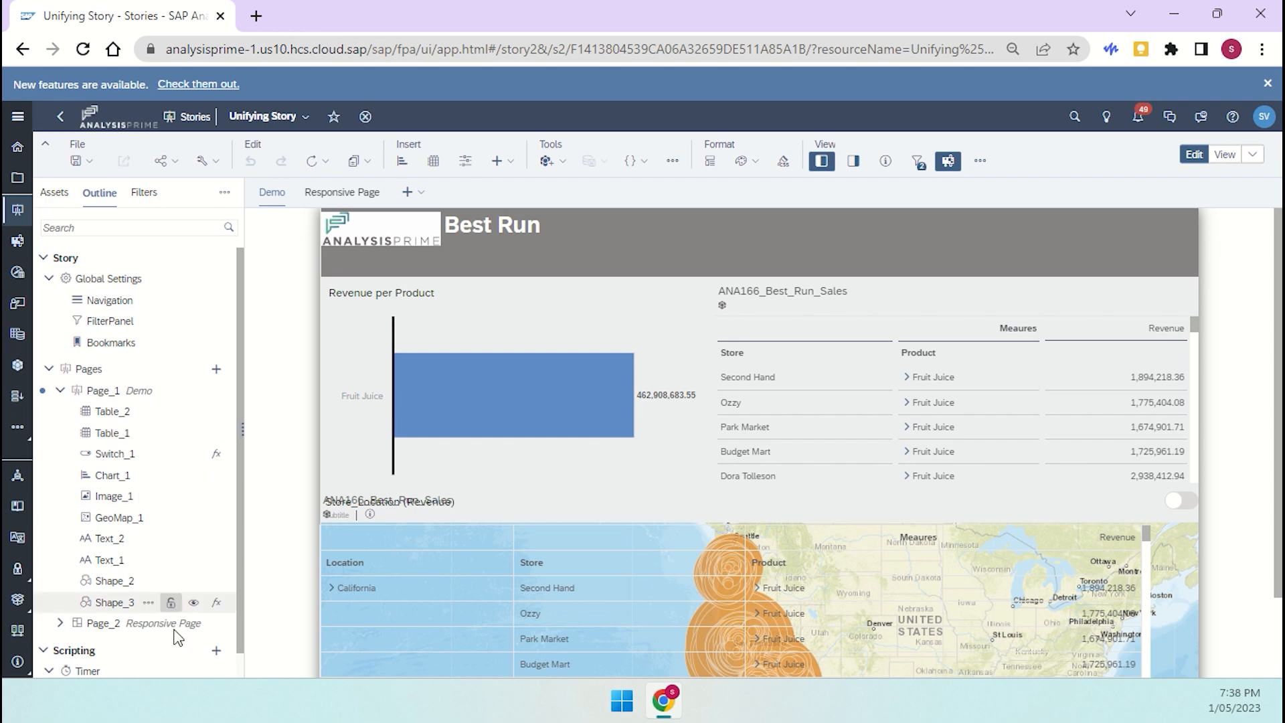
pyautogui.click(55, 194)
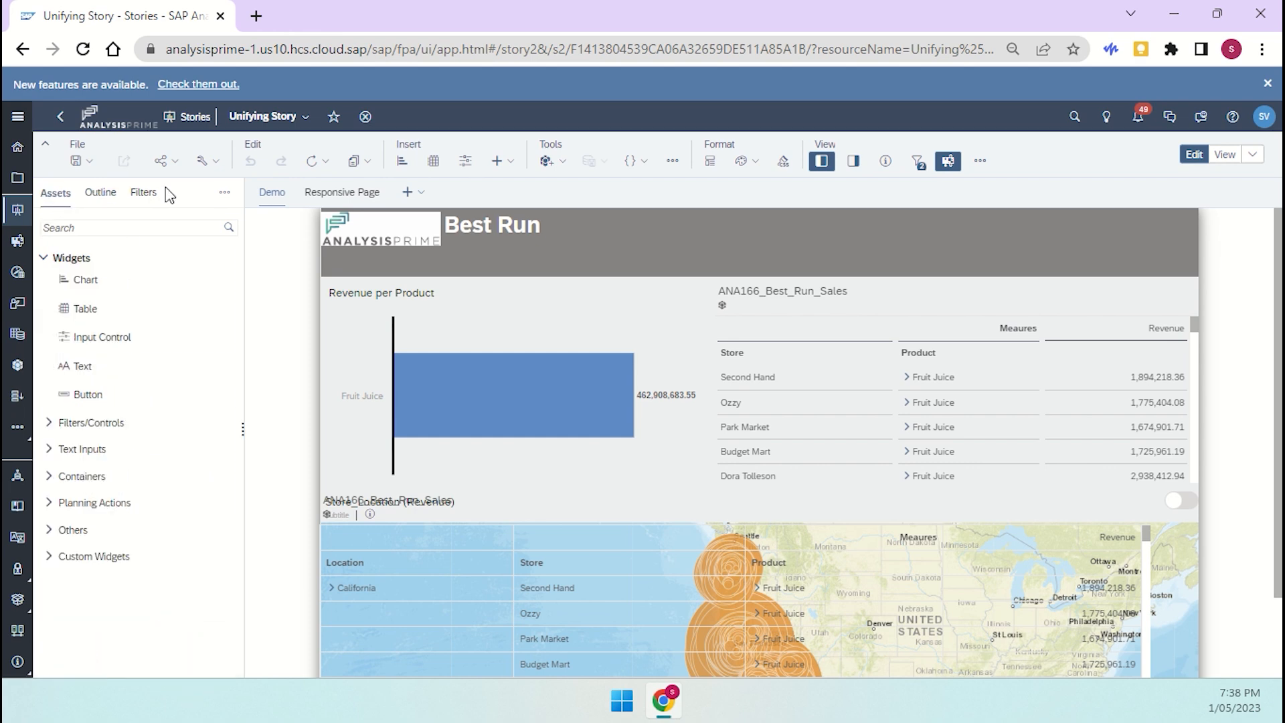
pyautogui.click(141, 194)
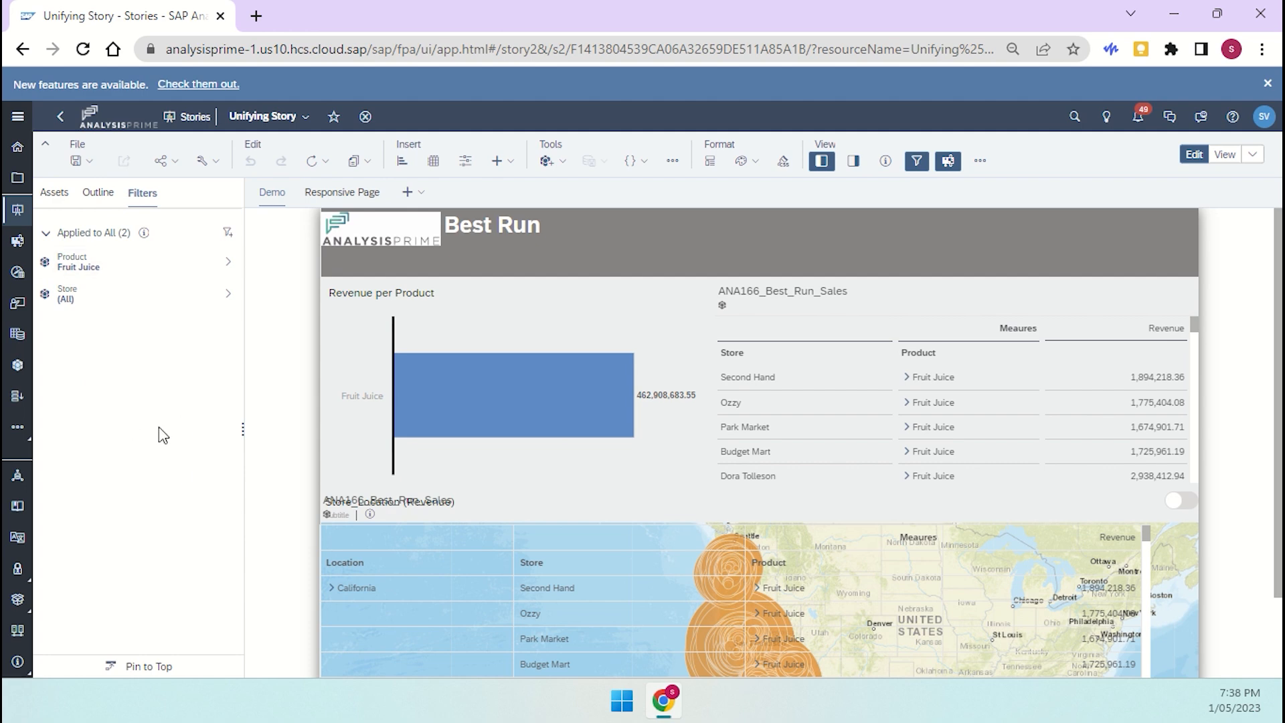
pyautogui.click(822, 161)
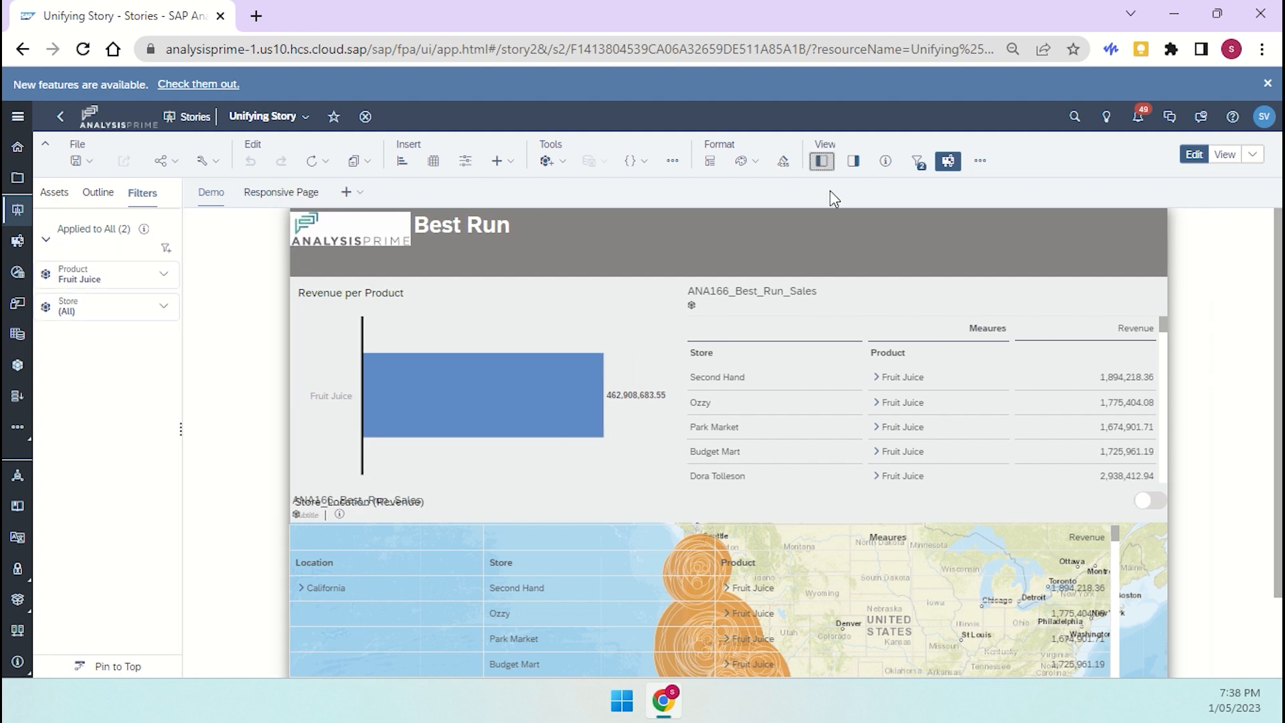
# Step: Examine the page's styling options and the builder settings of the upper ANA166_Best_Run_Sales table
pyautogui.click(854, 161)
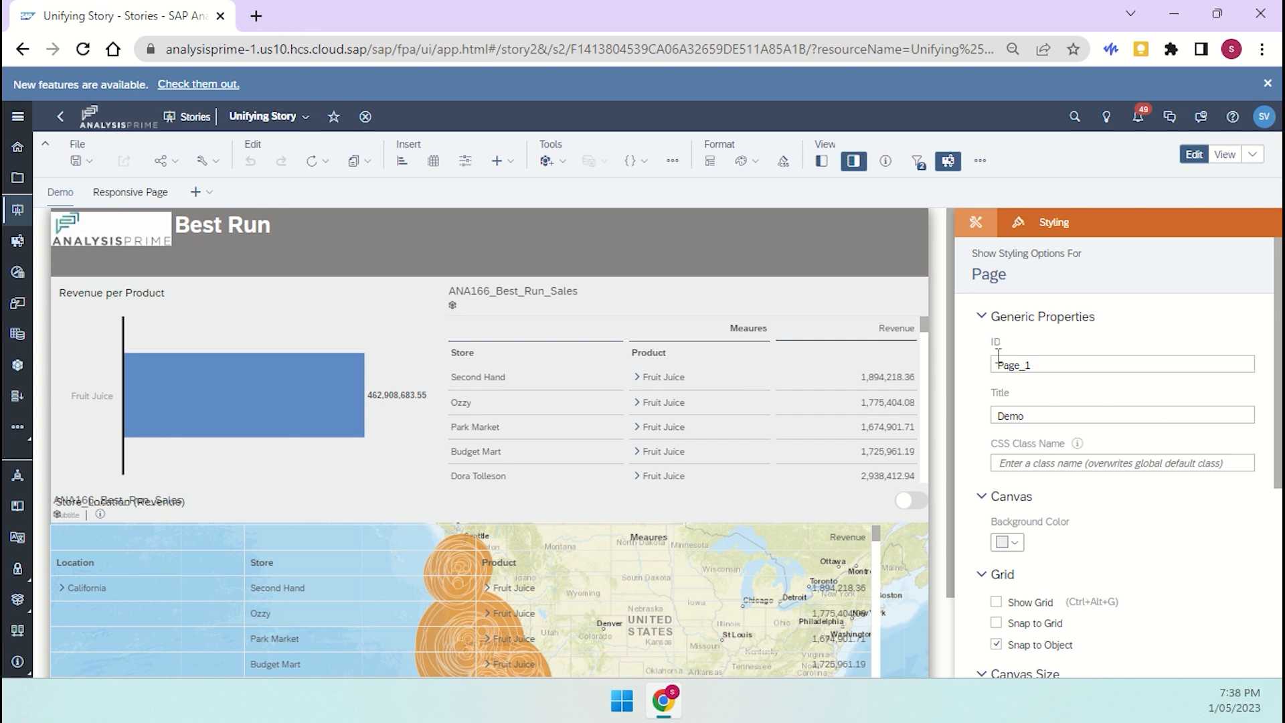
pyautogui.click(655, 353)
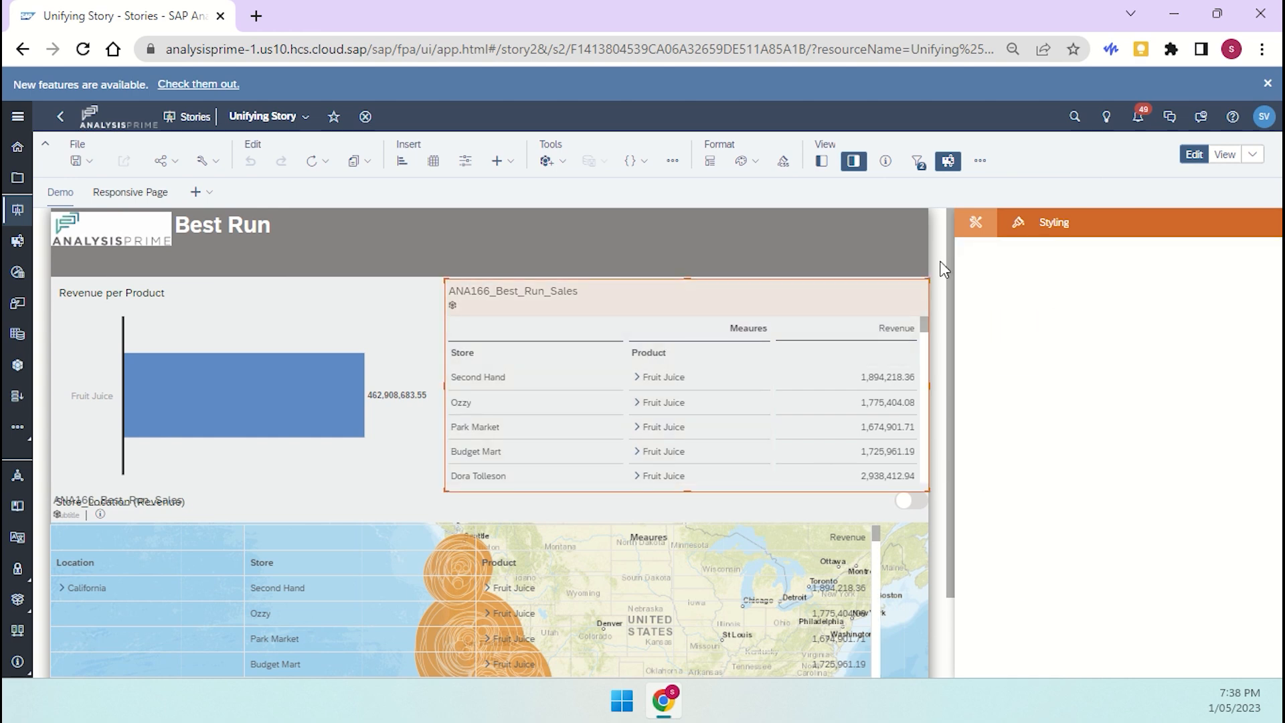
pyautogui.click(977, 223)
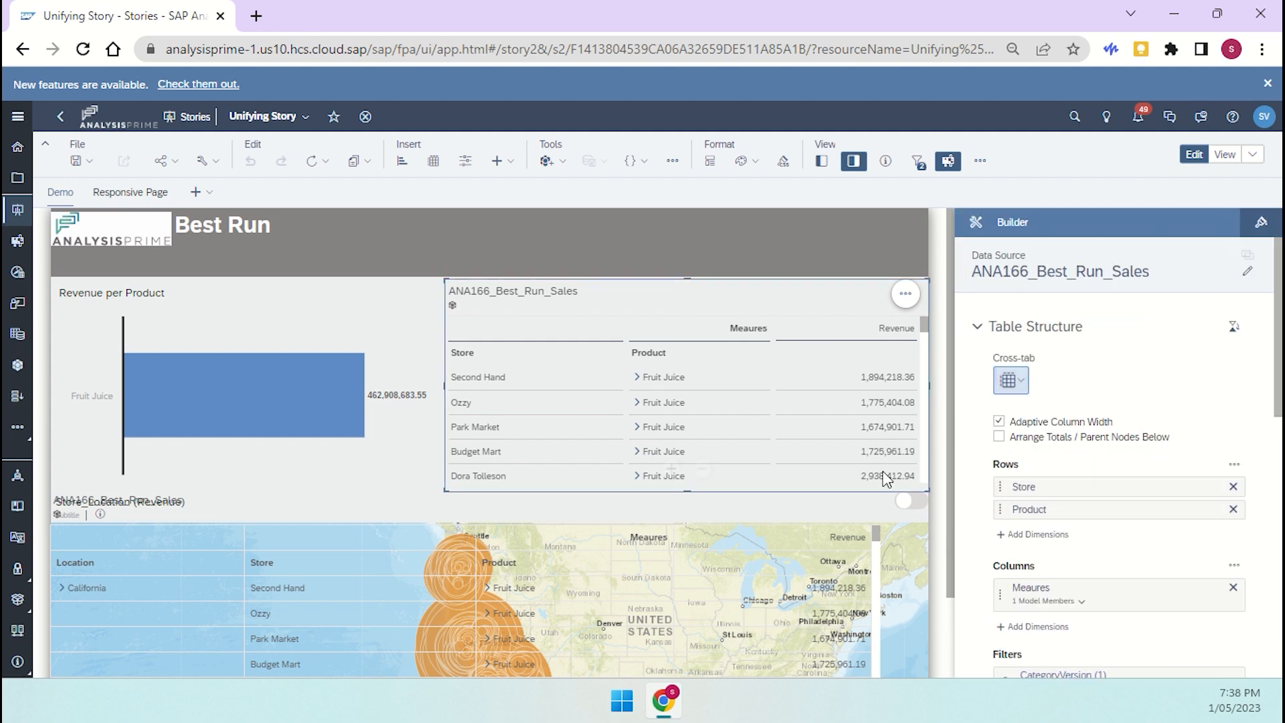
pyautogui.scroll(-5, 1063, 545)
pyautogui.scroll(5, 1065, 536)
pyautogui.click(853, 160)
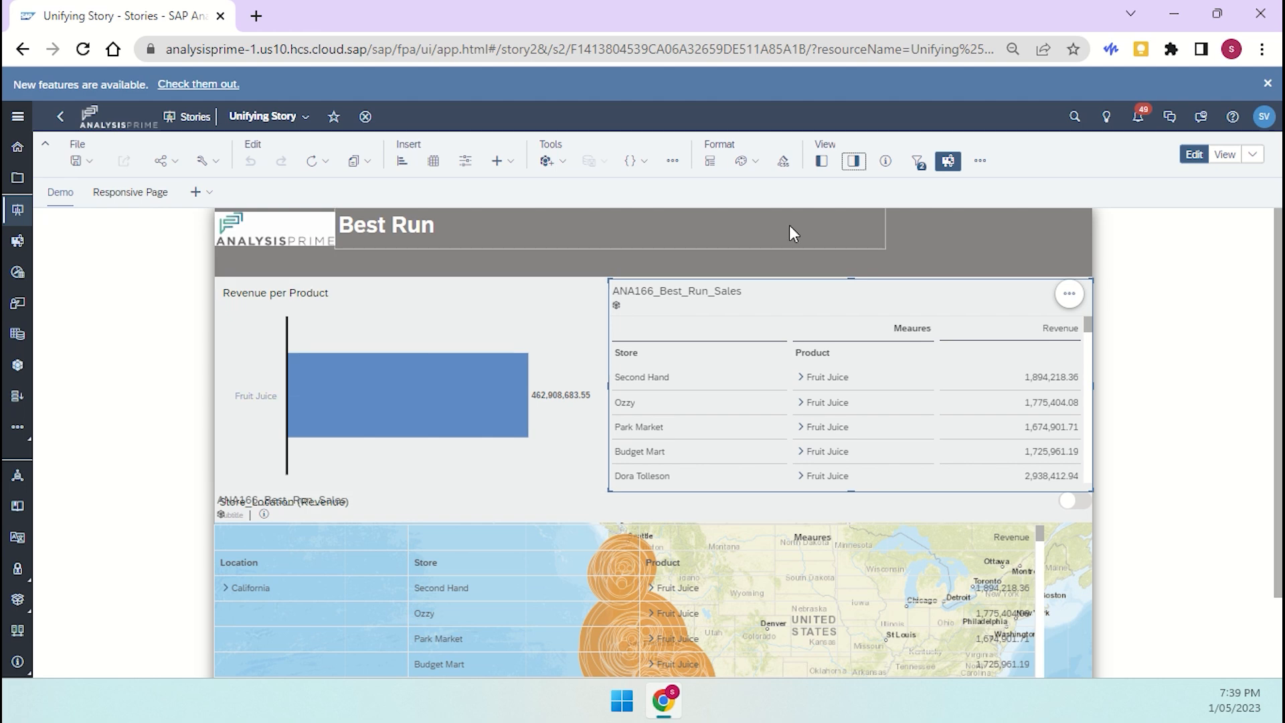
# Step: Show the story's filters panel again and switch the story to view mode
pyautogui.click(824, 173)
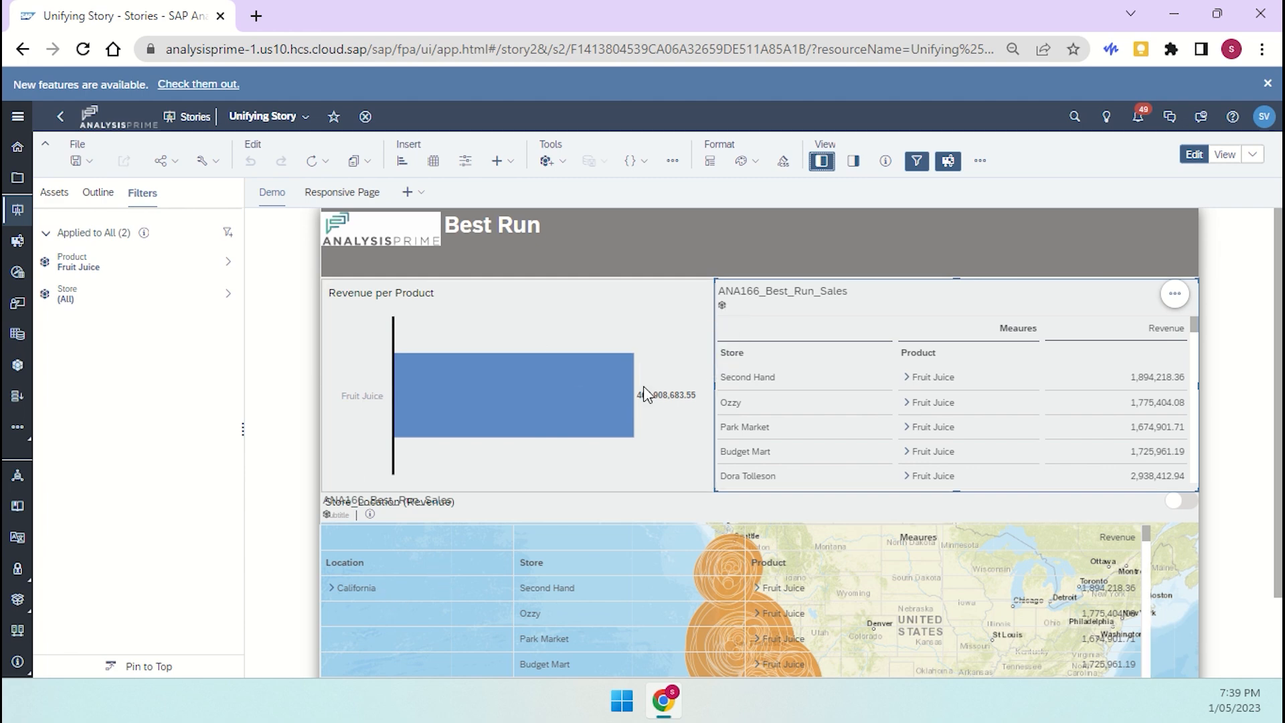
pyautogui.moveTo(498, 421)
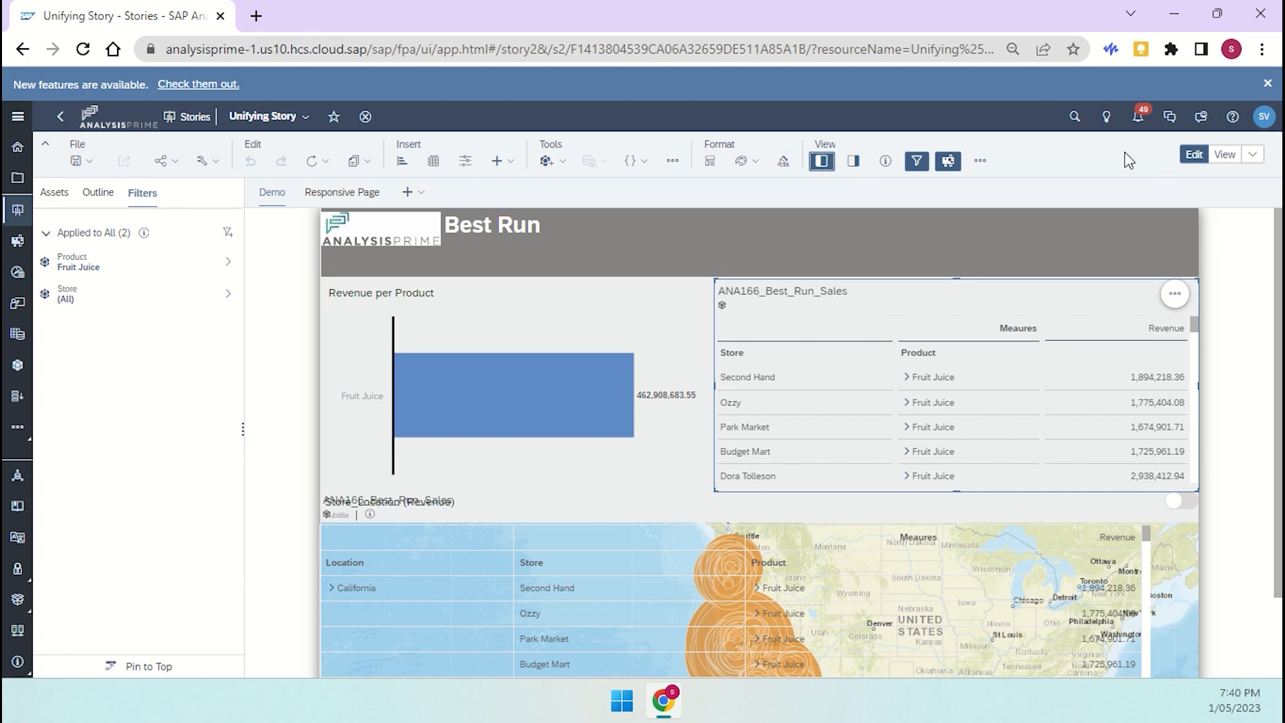
pyautogui.click(1226, 156)
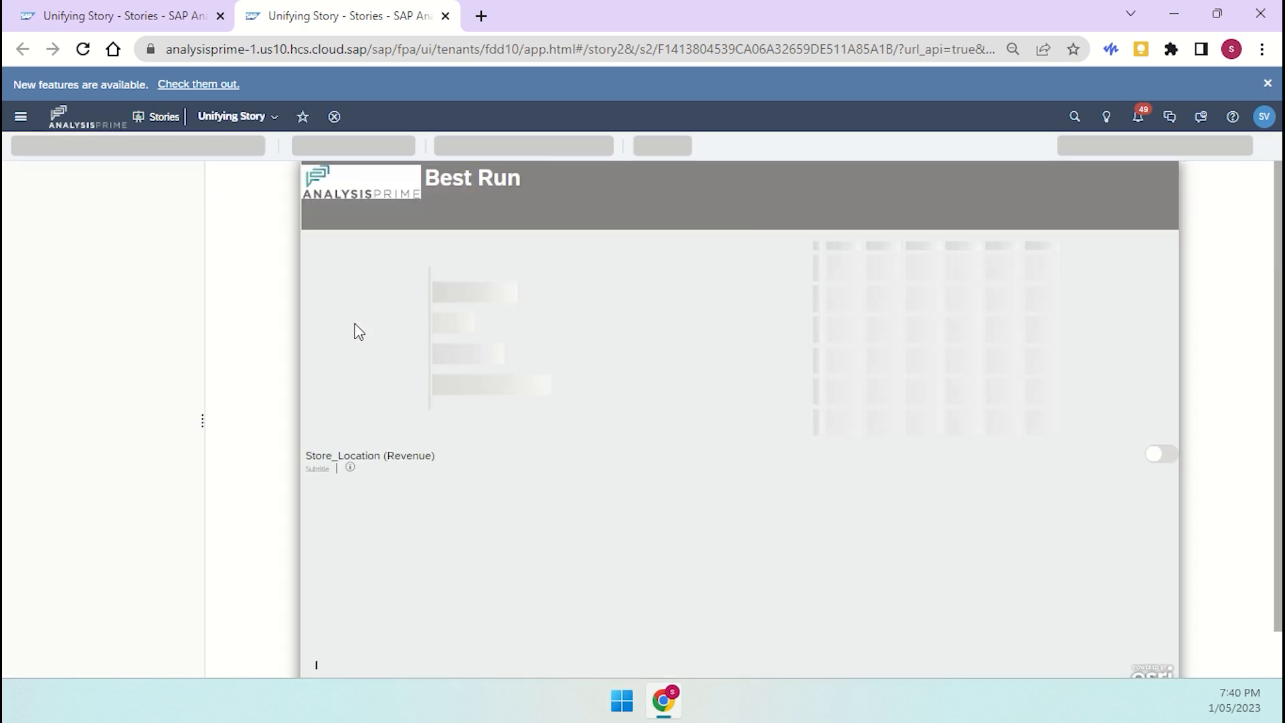
# Step: Open the saved bookmark Test3 from the personal bookmarks of the Unifying Story
pyautogui.moveTo(588, 321)
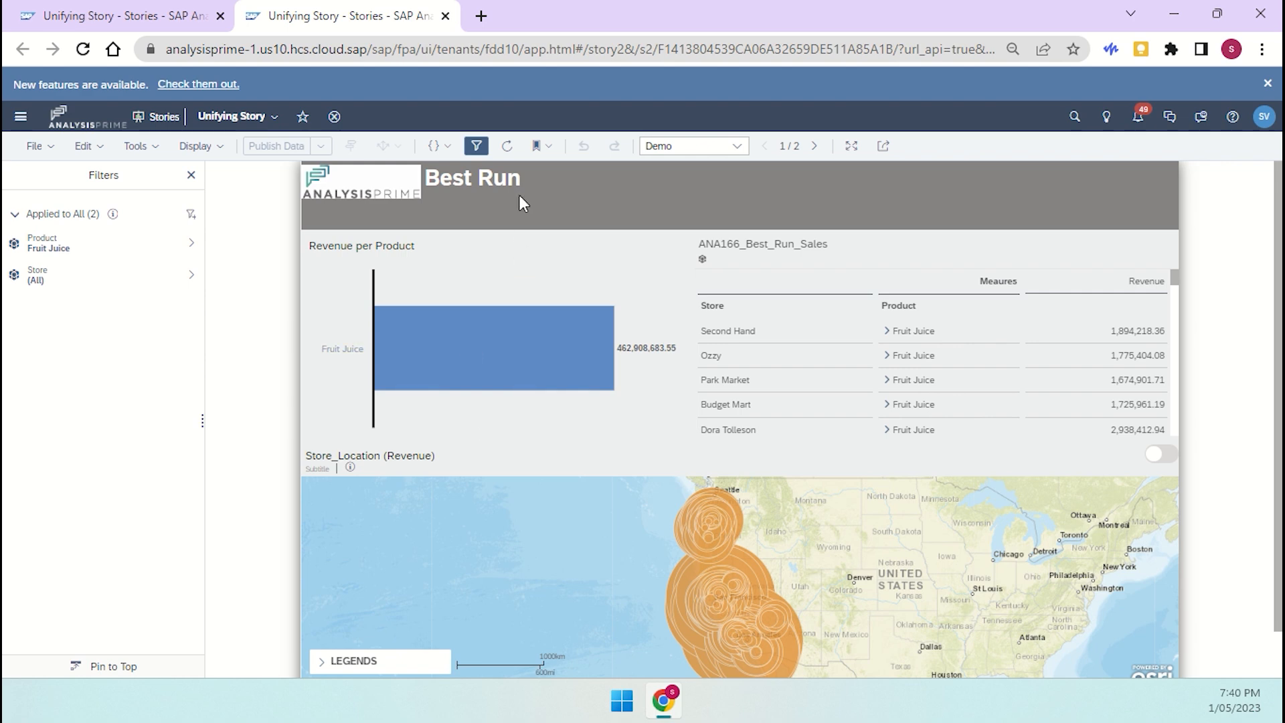
pyautogui.click(541, 146)
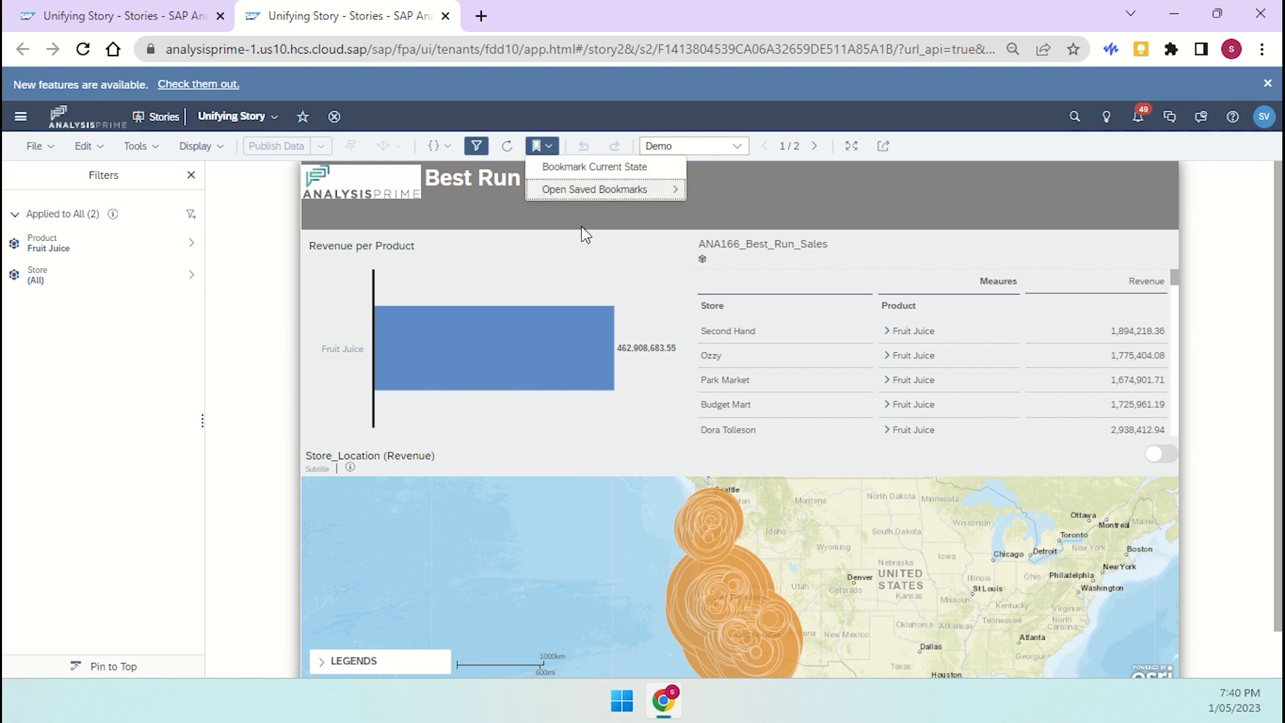
pyautogui.click(601, 192)
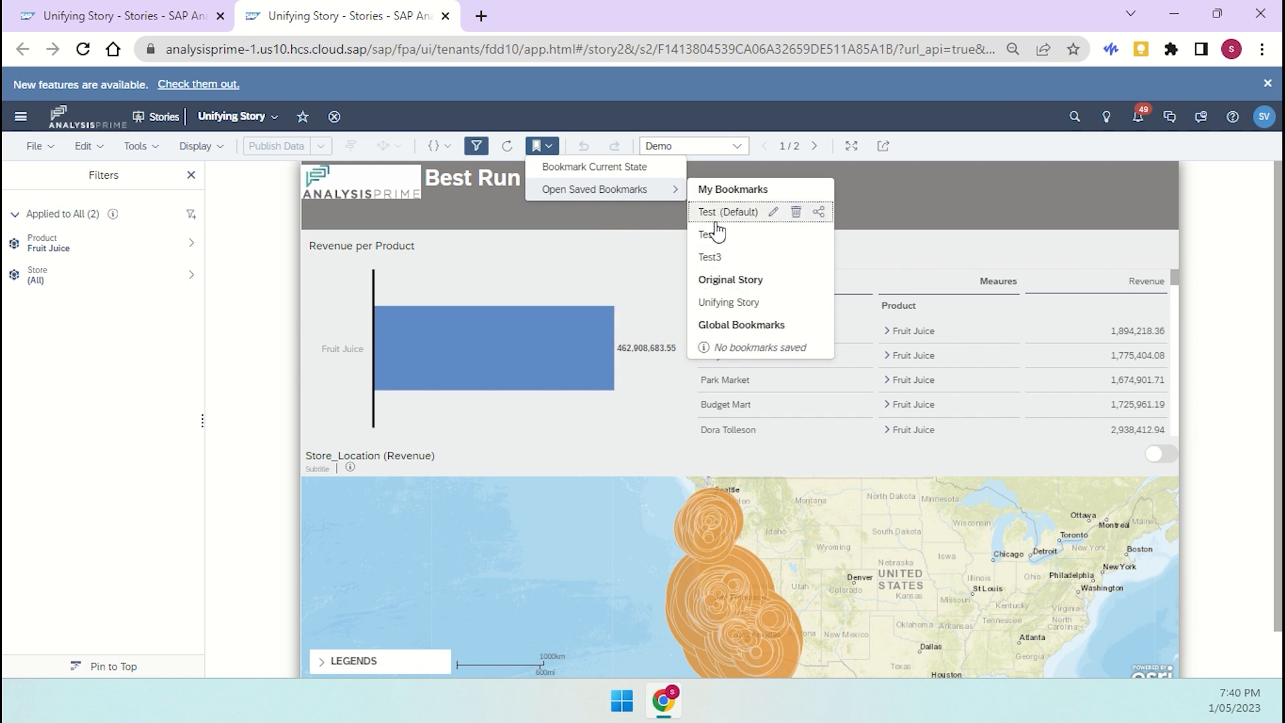
pyautogui.click(711, 258)
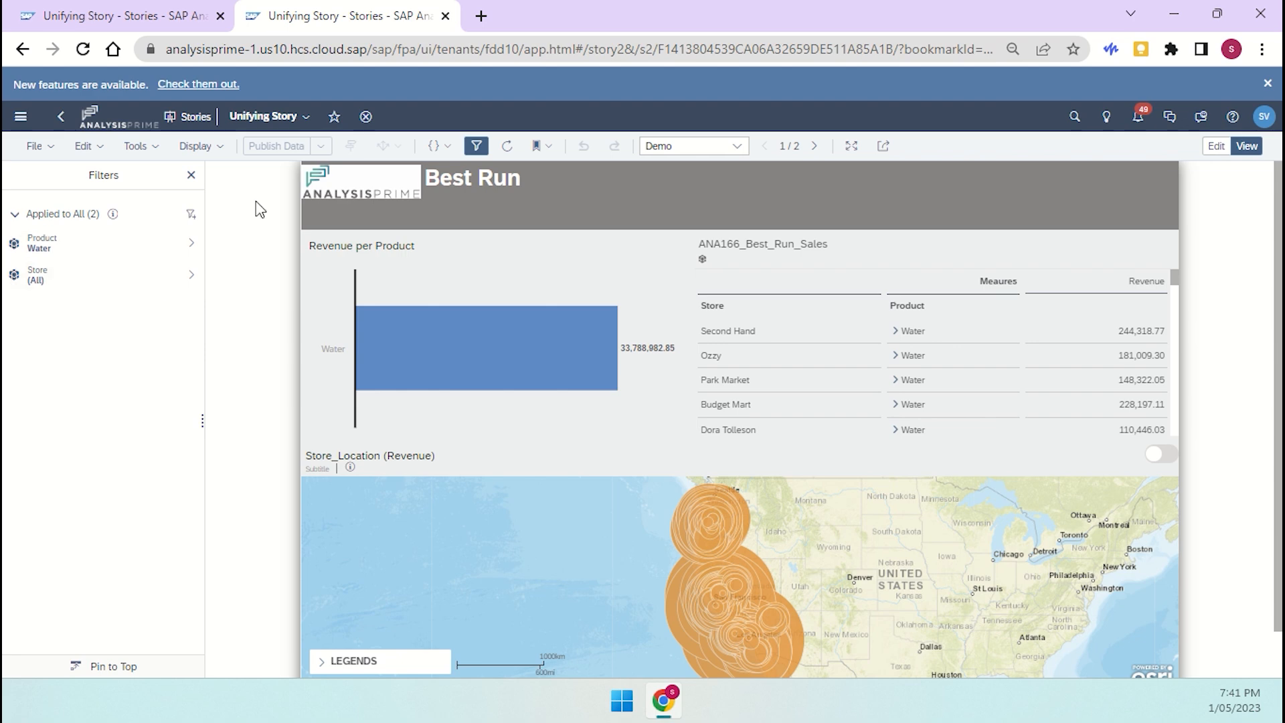
# Step: Restore the original Unifying Story state from the saved bookmarks
pyautogui.click(539, 146)
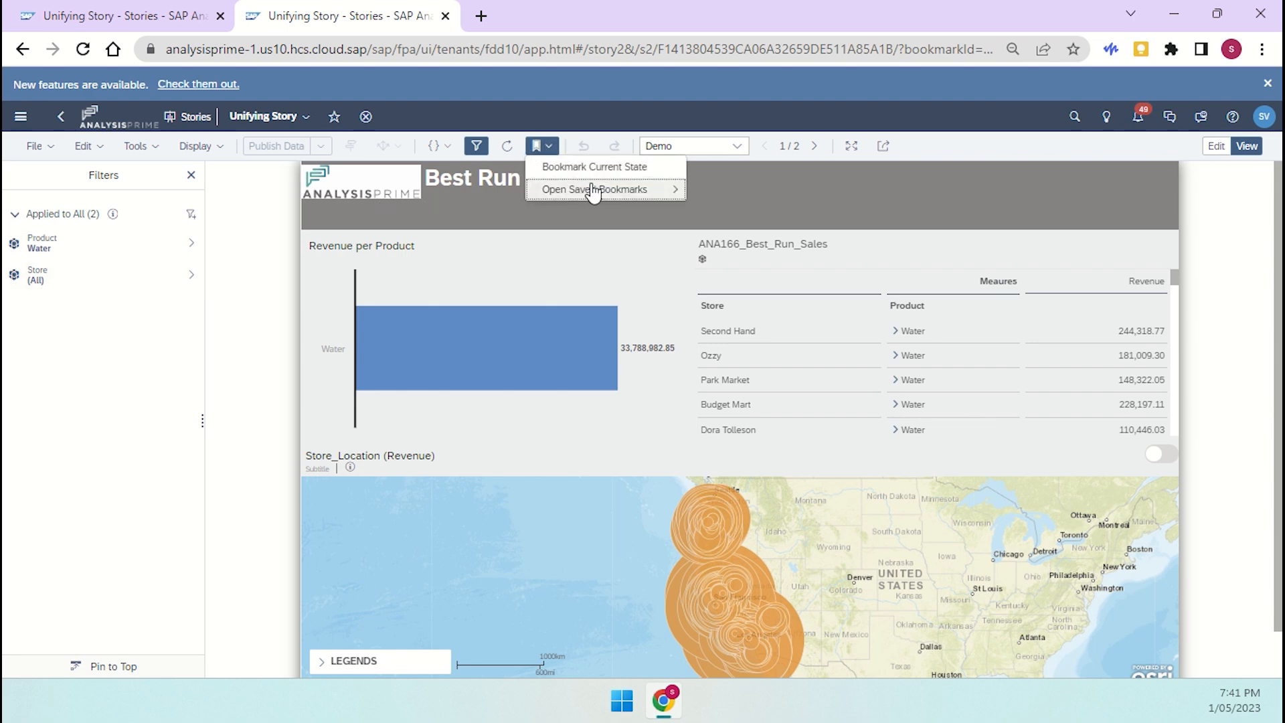
pyautogui.moveTo(594, 192)
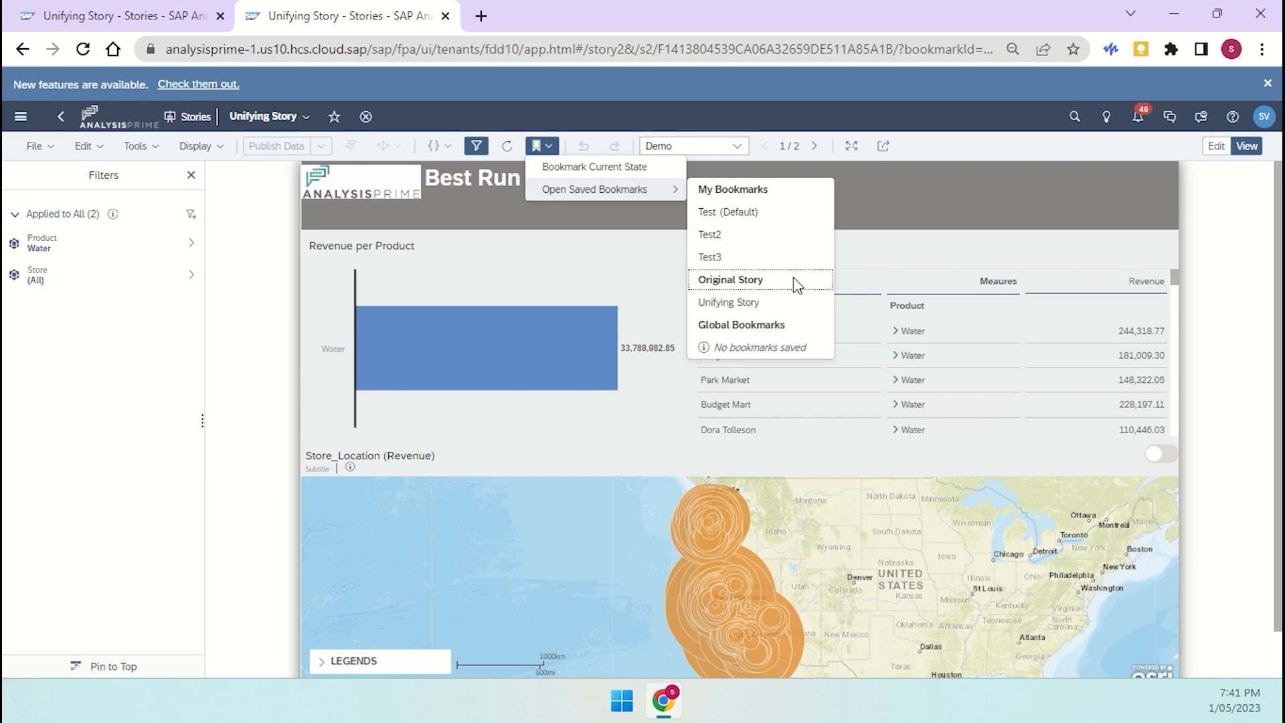
pyautogui.click(732, 306)
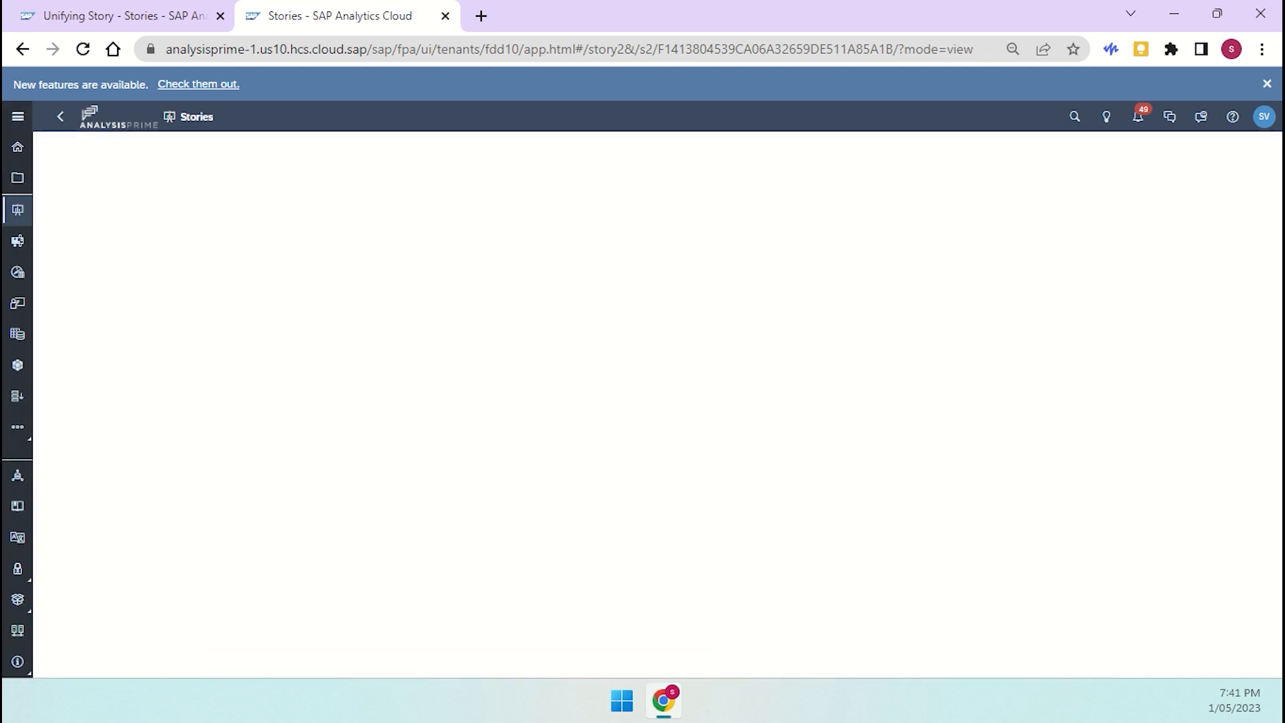
# Step: Save the current story state as a personal bookmark named OriginalTest and check it among the saved bookmarks
pyautogui.click(543, 146)
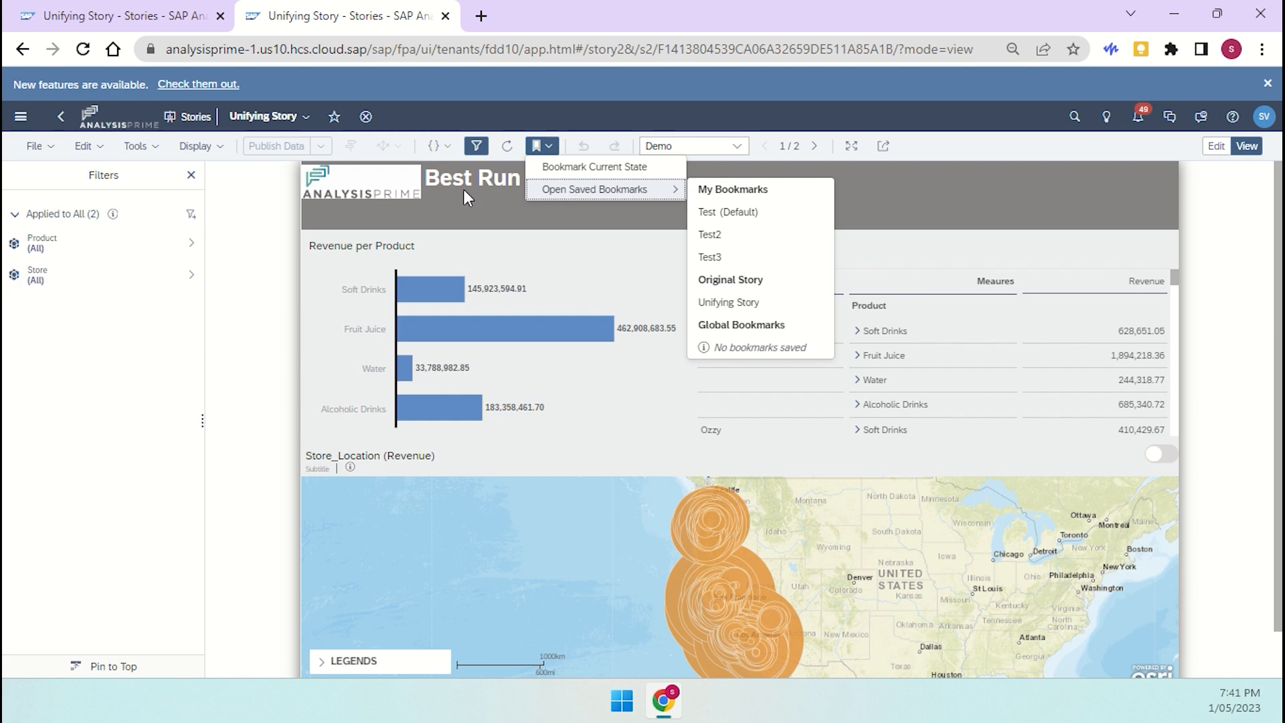
pyautogui.click(606, 167)
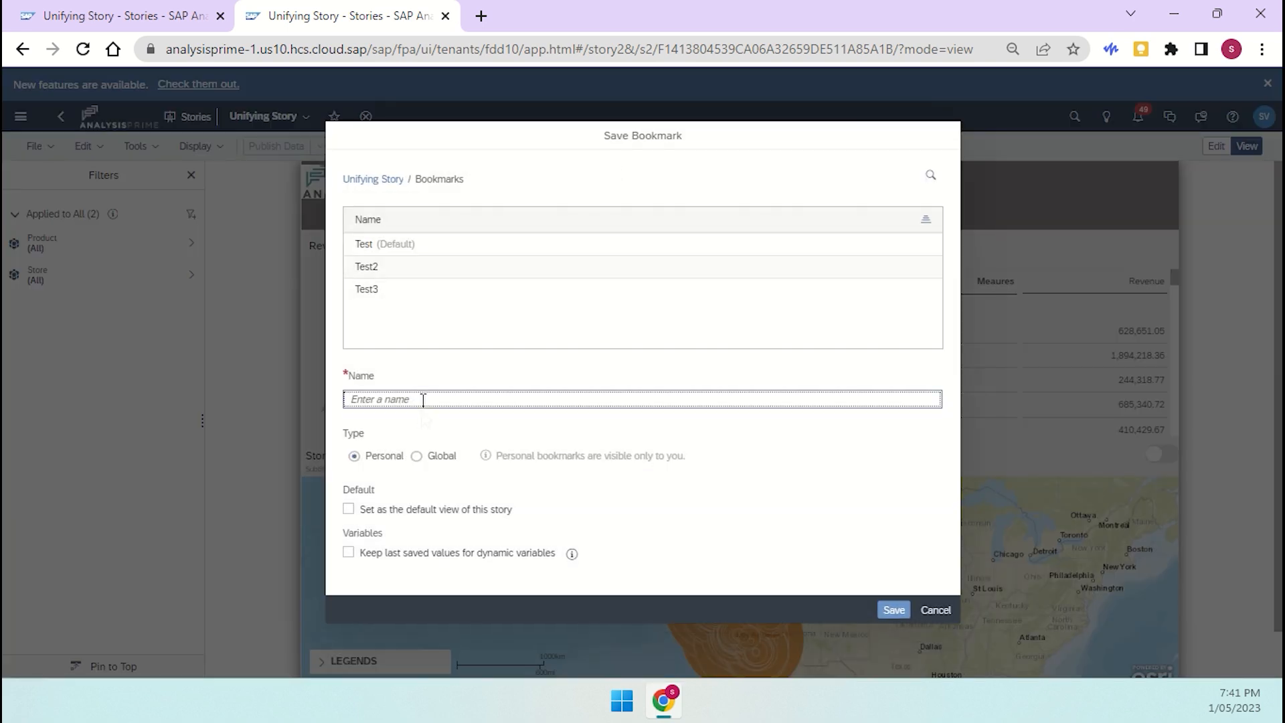
pyautogui.write('OriginalTest')
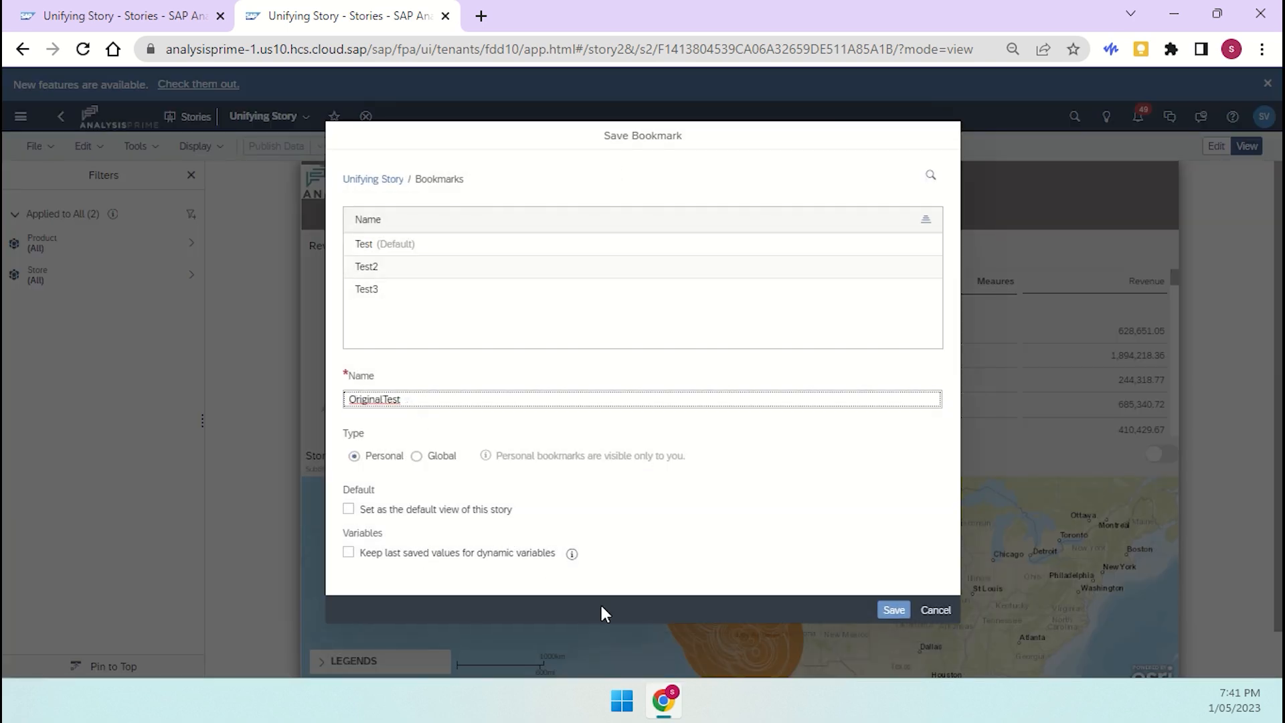
pyautogui.click(901, 618)
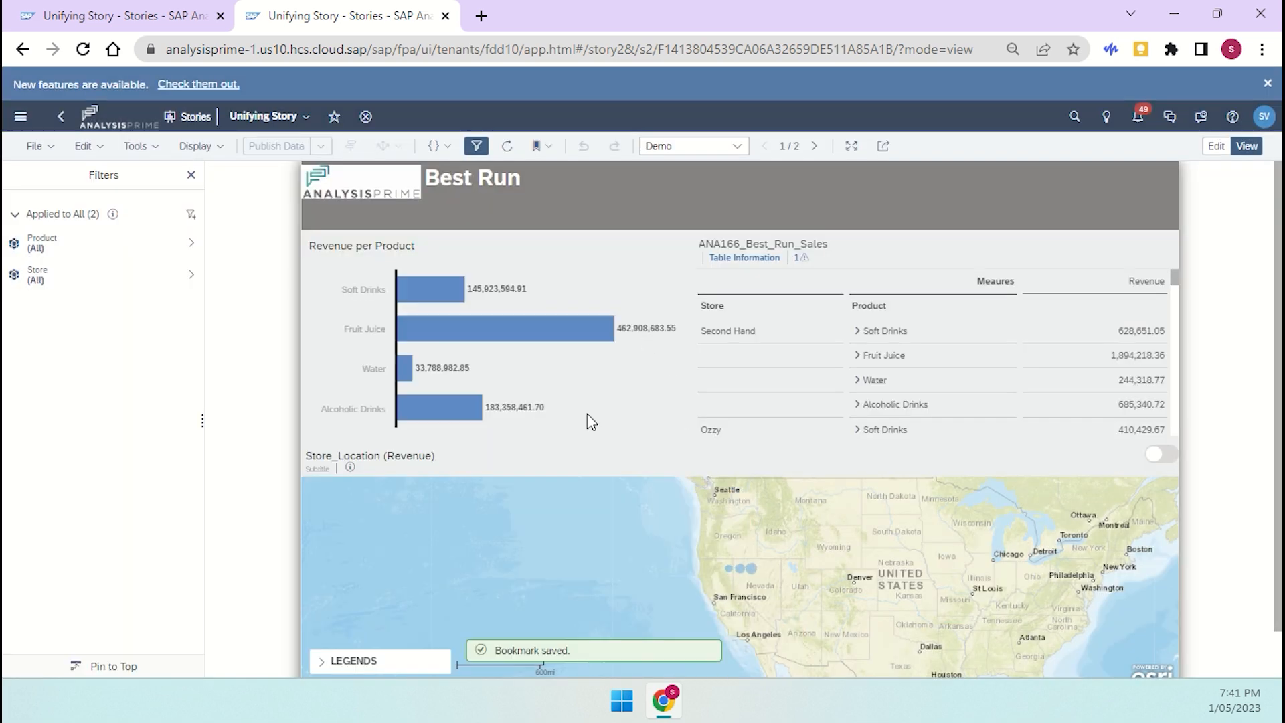
pyautogui.click(539, 146)
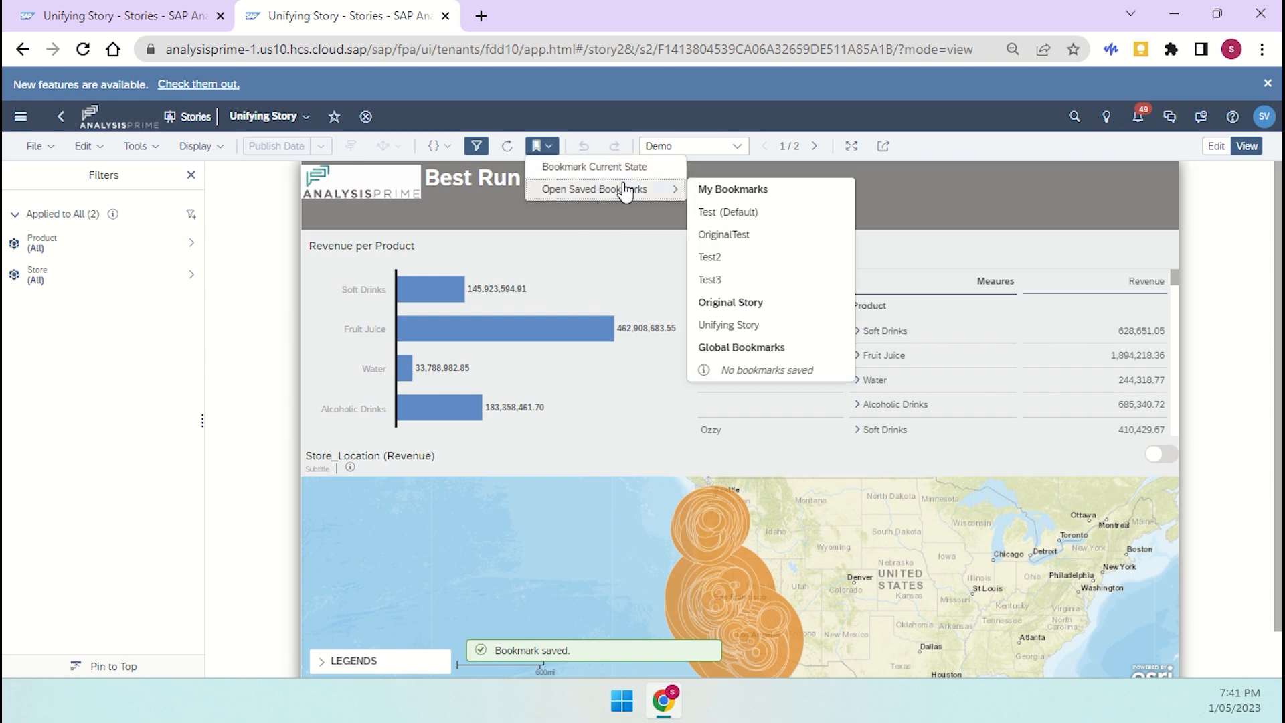
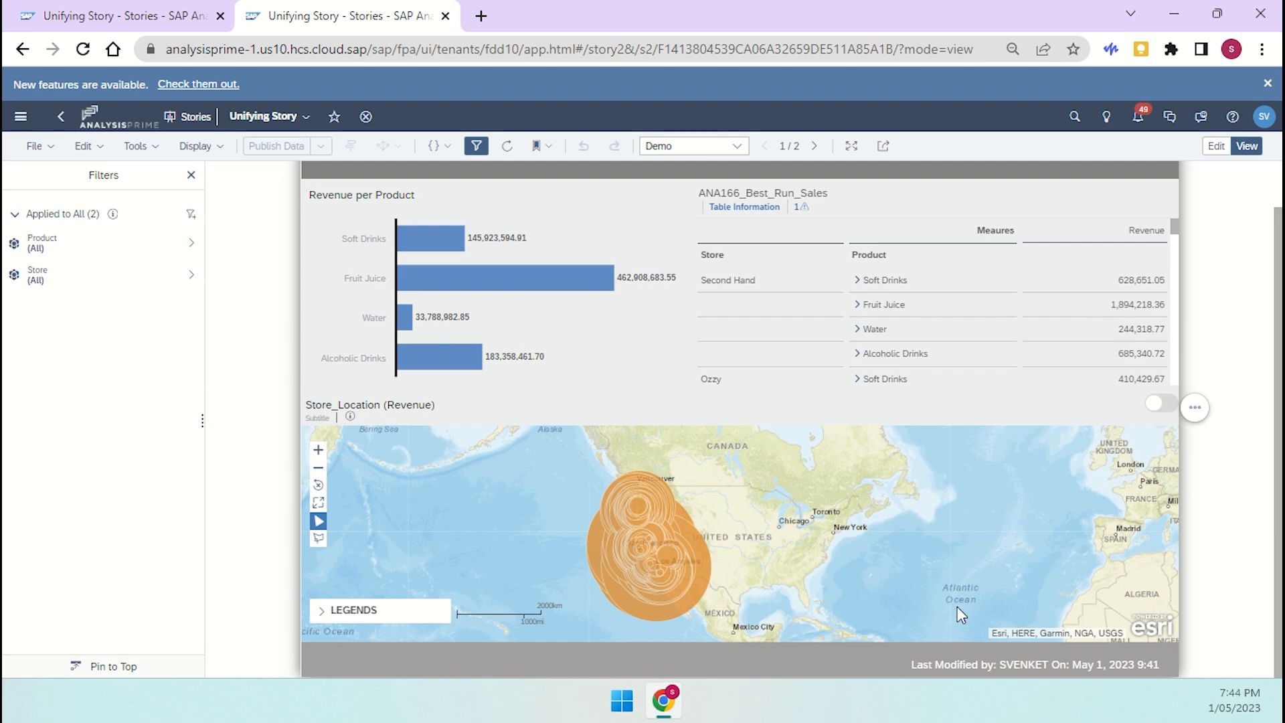
# Step: Toggle the Store_Location map to the ANA166_Best_Run_Sales table and look through the Revenue per Product chart's actions
pyautogui.click(1156, 406)
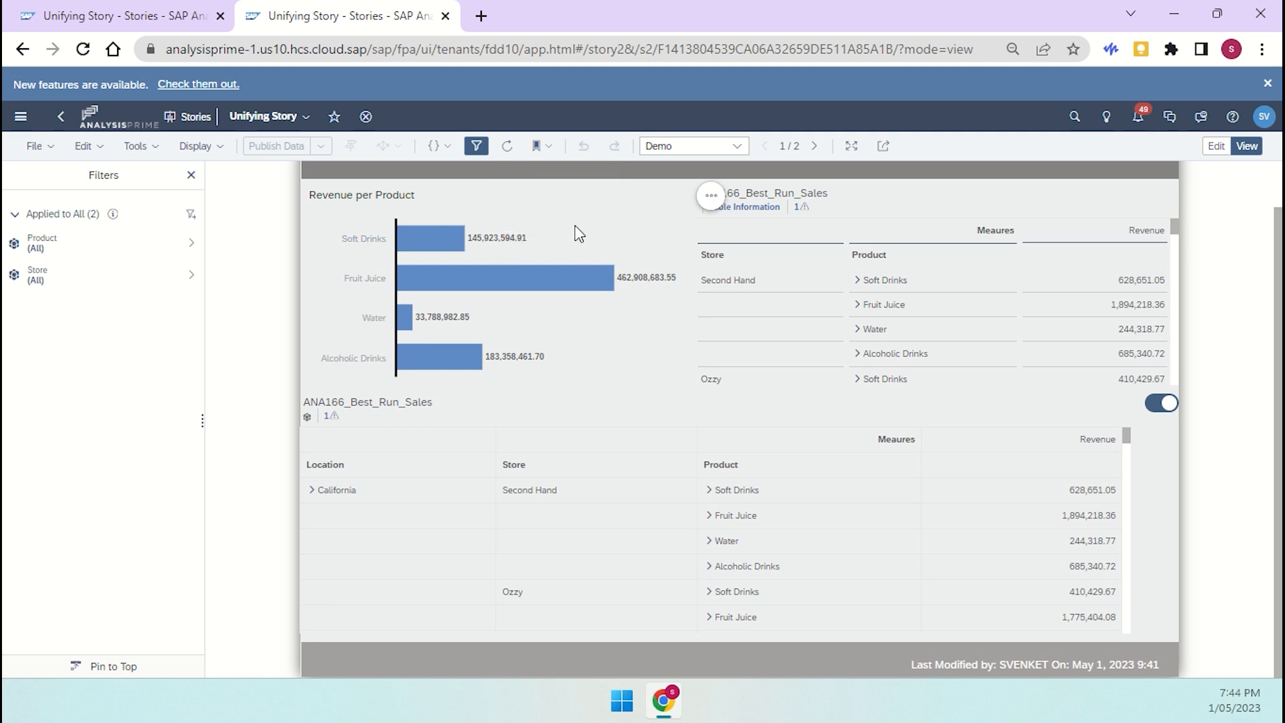
pyautogui.click(710, 204)
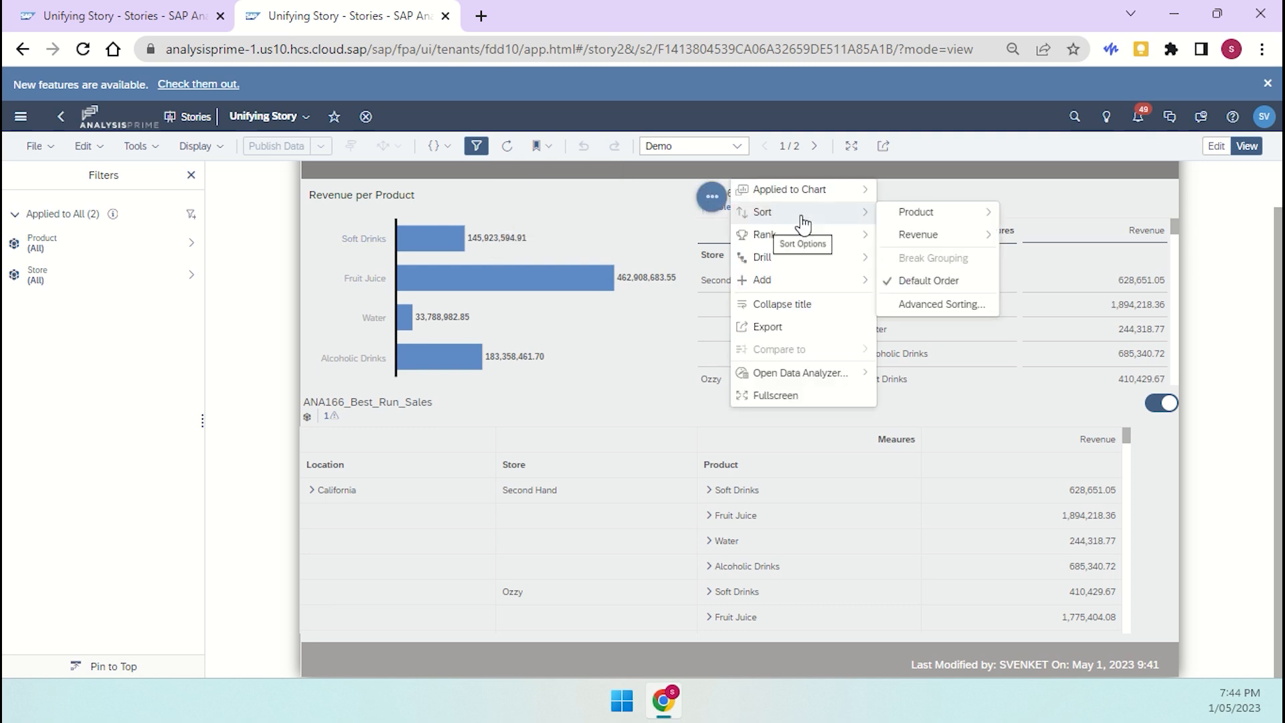
pyautogui.click(96, 147)
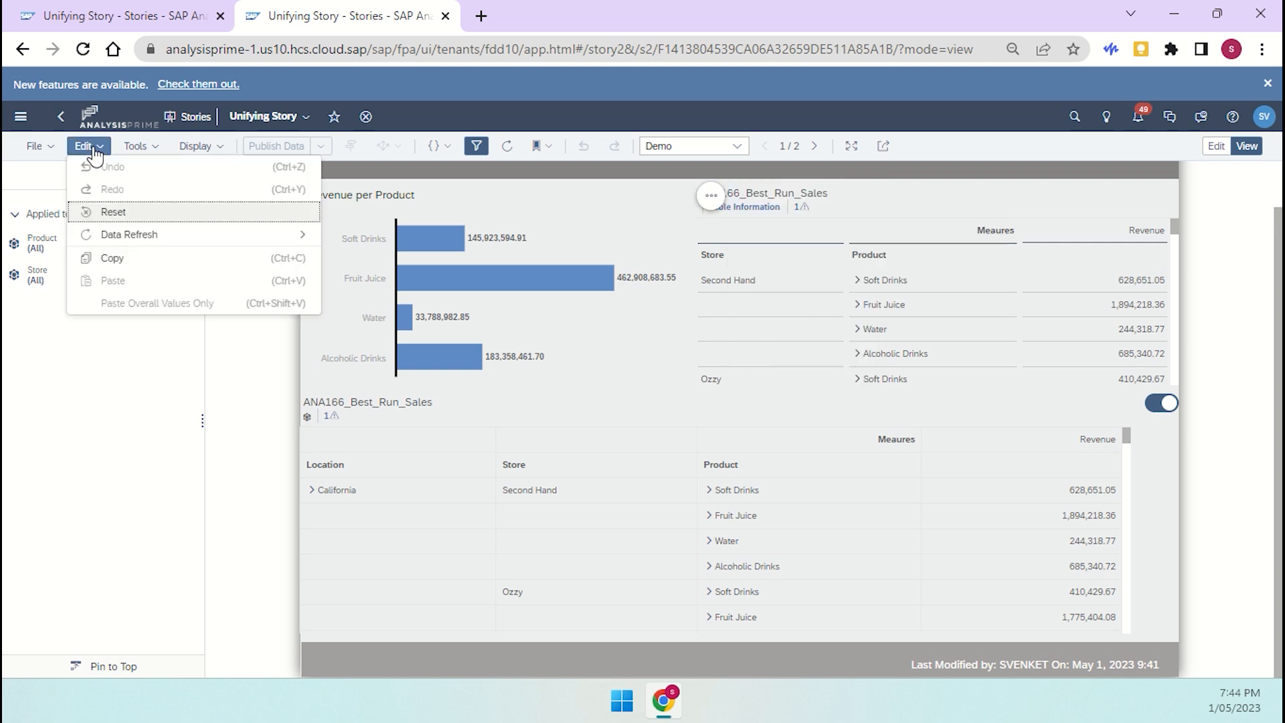
# Step: Create a Data Change Insights subscription for the story, reviewing the maximum insights, distribution and notification options and keeping the defaults
pyautogui.click(140, 147)
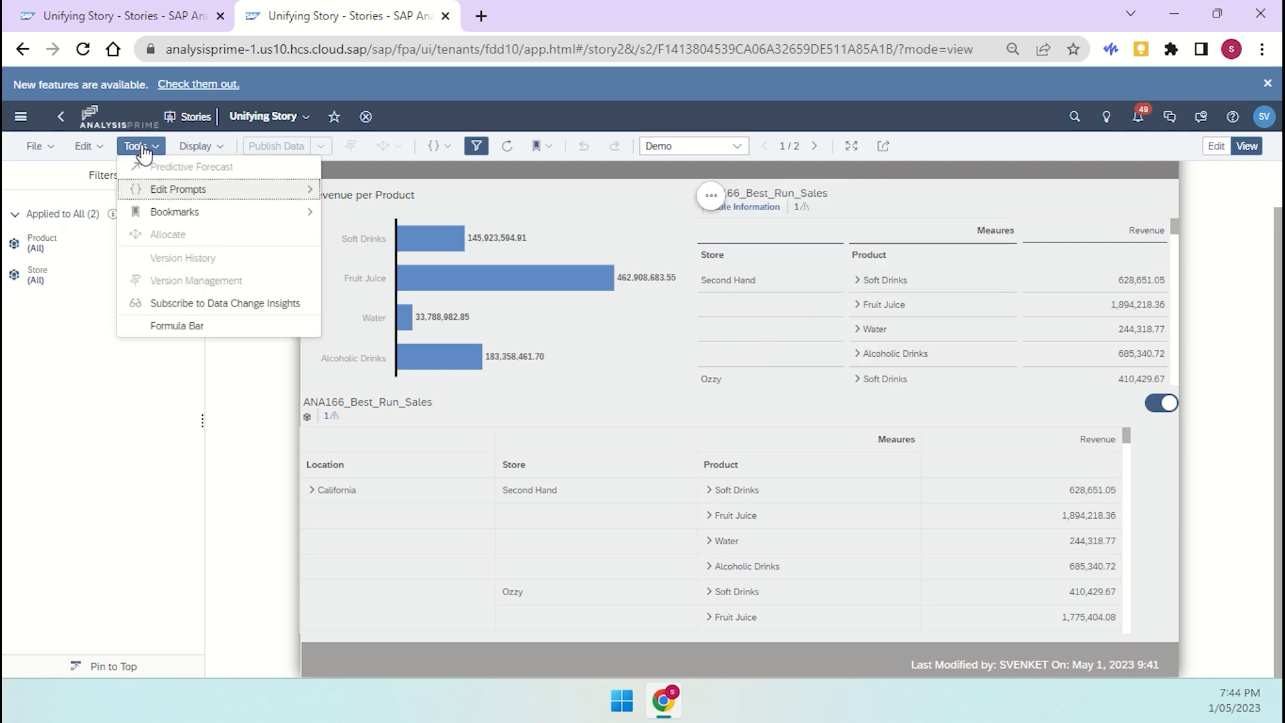
pyautogui.click(182, 305)
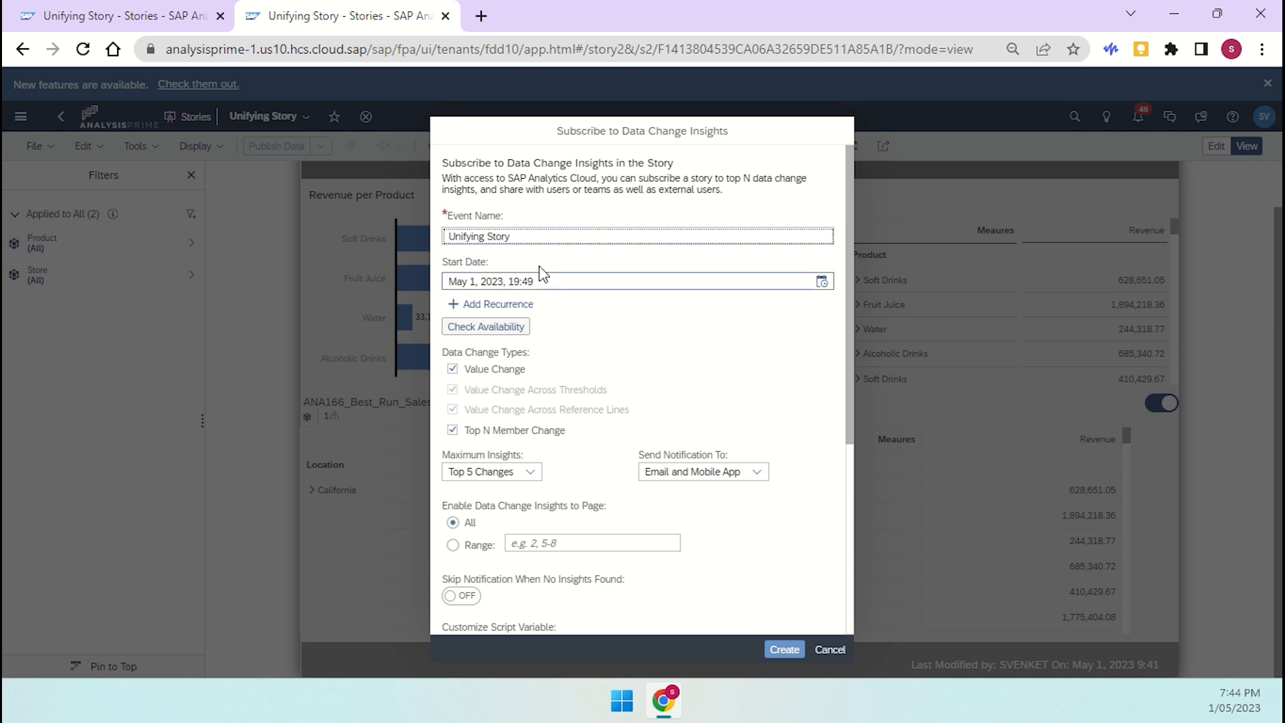
pyautogui.click(516, 477)
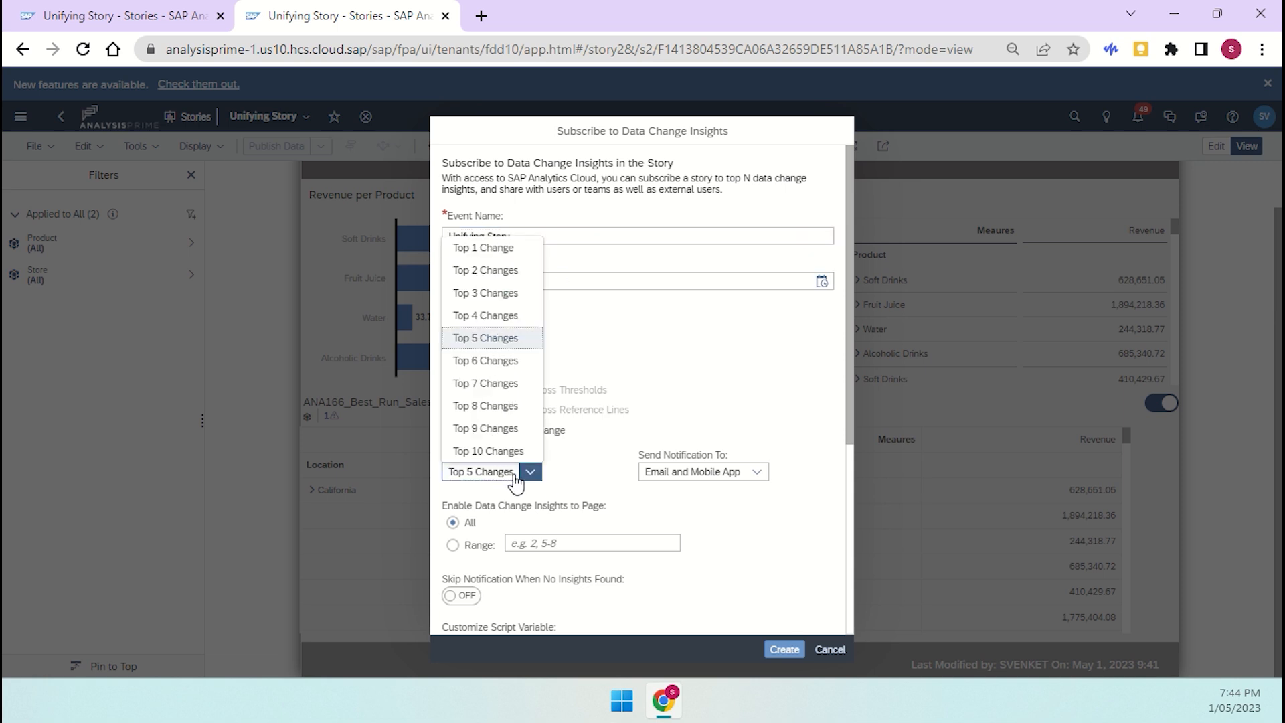
pyautogui.click(659, 349)
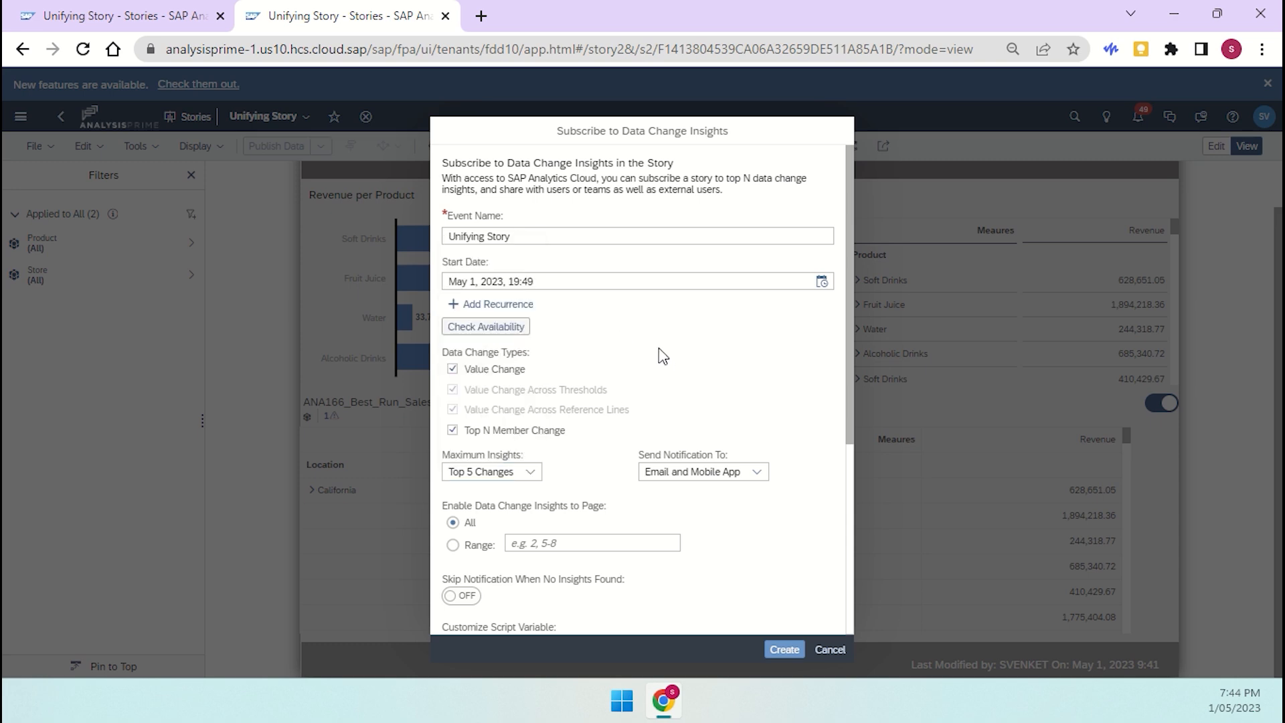
pyautogui.scroll(-2, 658, 350)
pyautogui.scroll(-3, 571, 547)
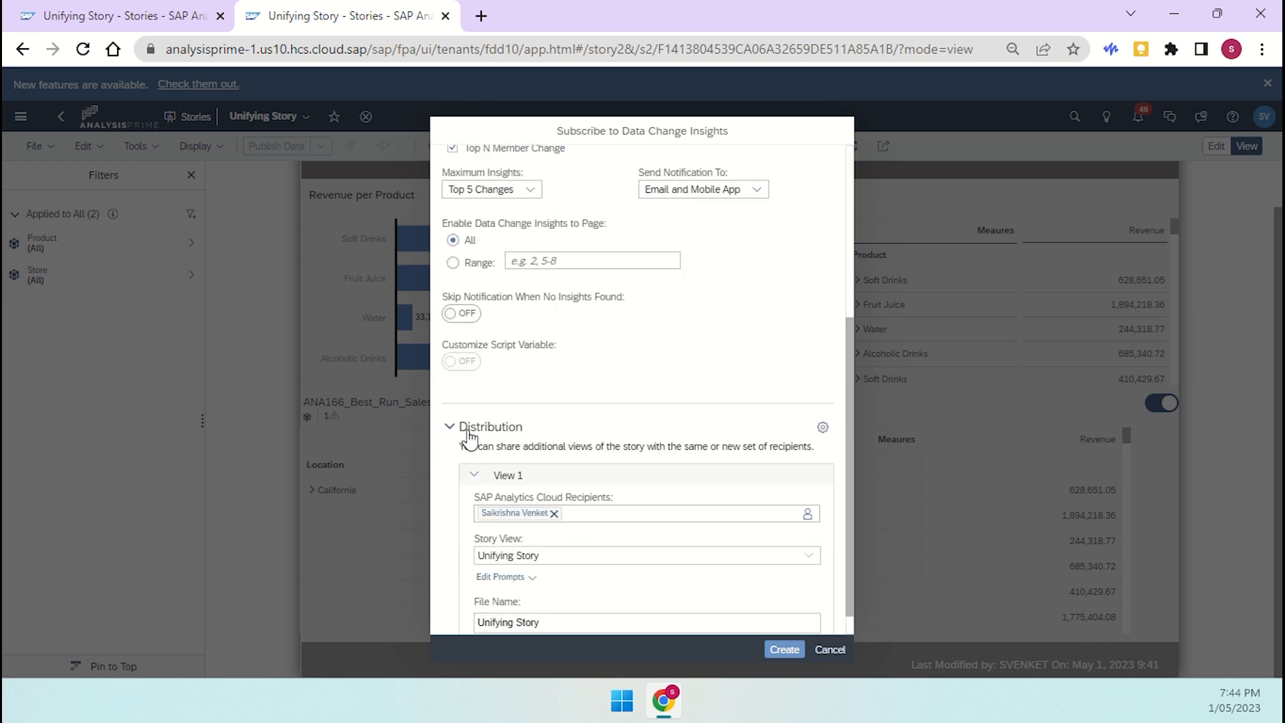
pyautogui.scroll(-1, 608, 560)
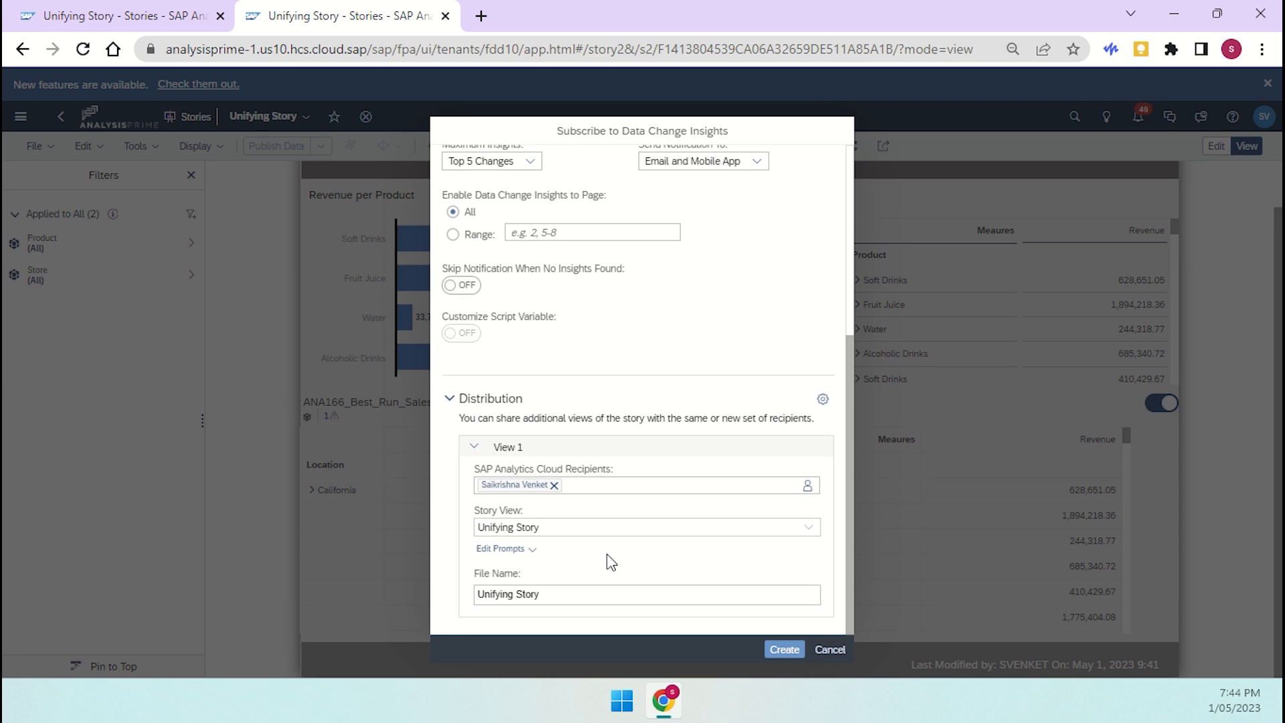
pyautogui.scroll(5, 759, 434)
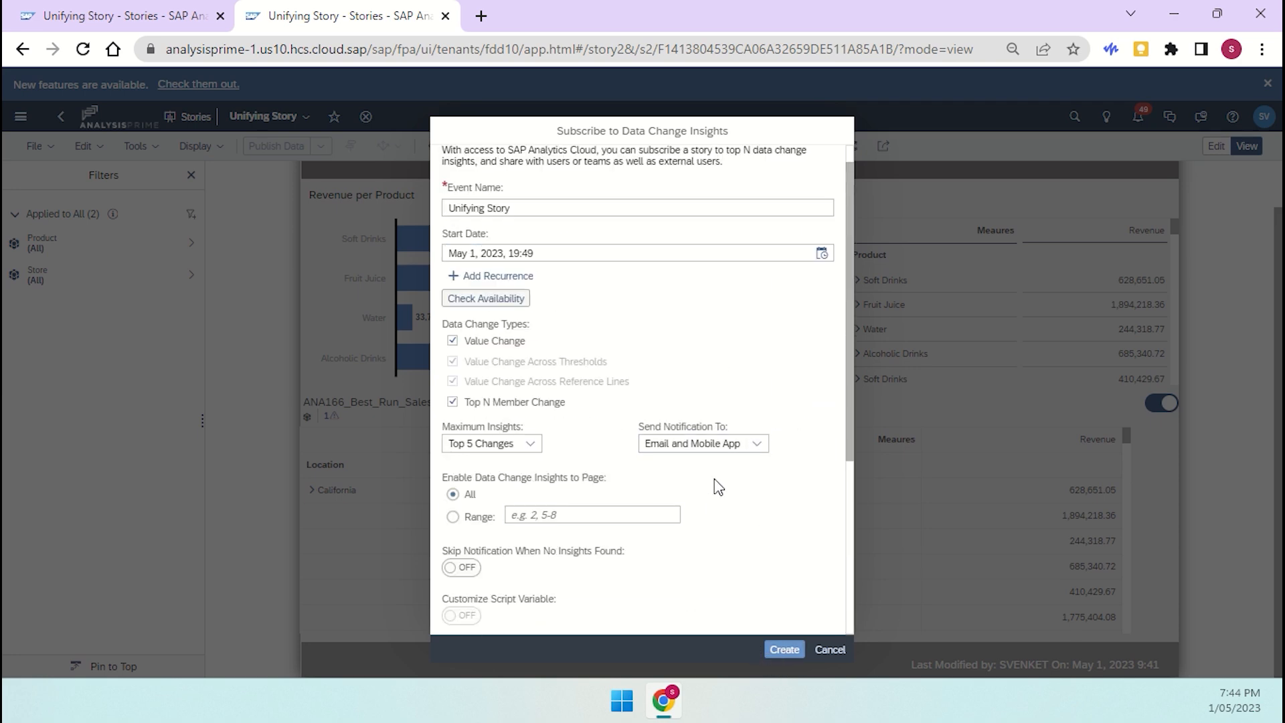
pyautogui.click(756, 453)
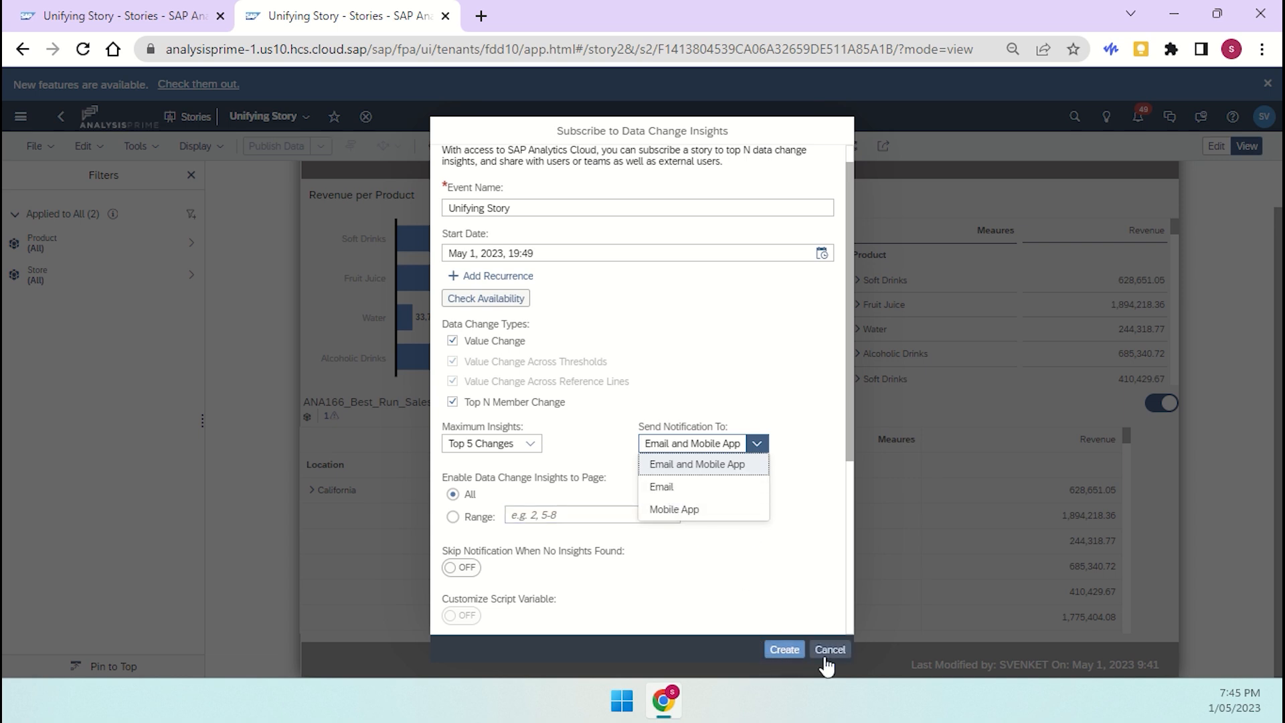
pyautogui.click(785, 650)
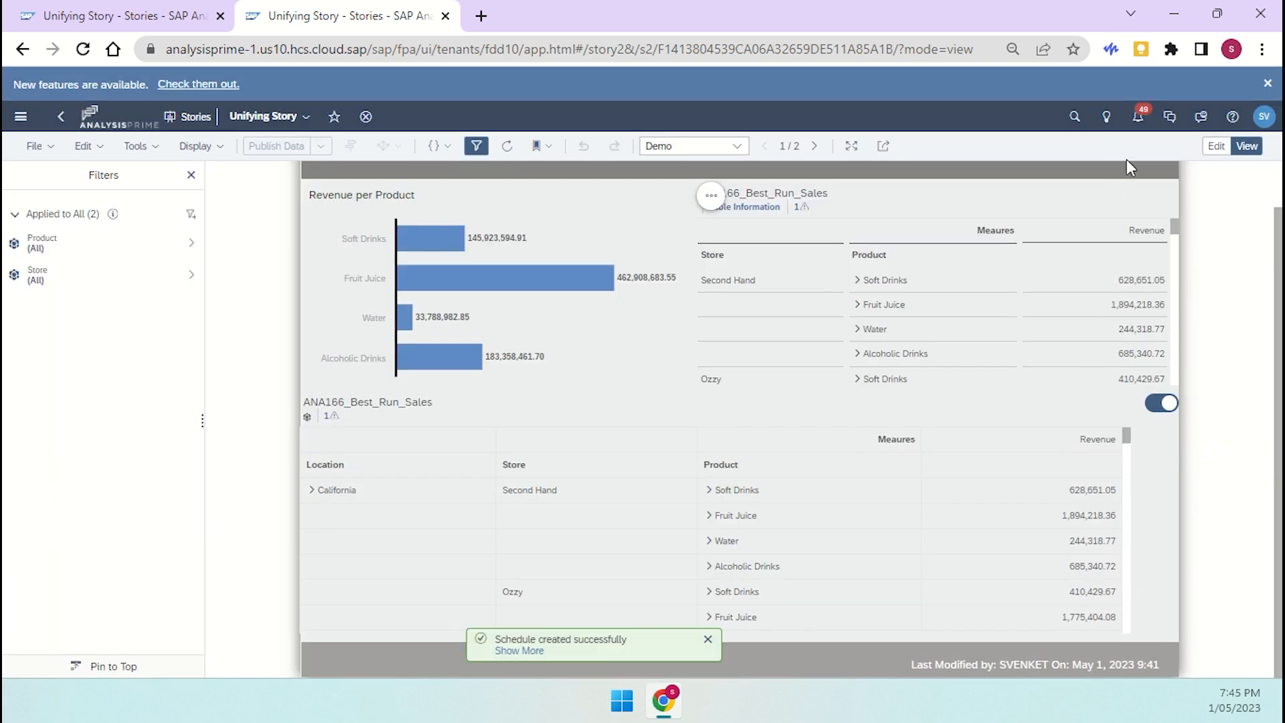
# Step: Check the notifications and read the Data Change Insights email for the Unifying Story in Outlook
pyautogui.click(1138, 116)
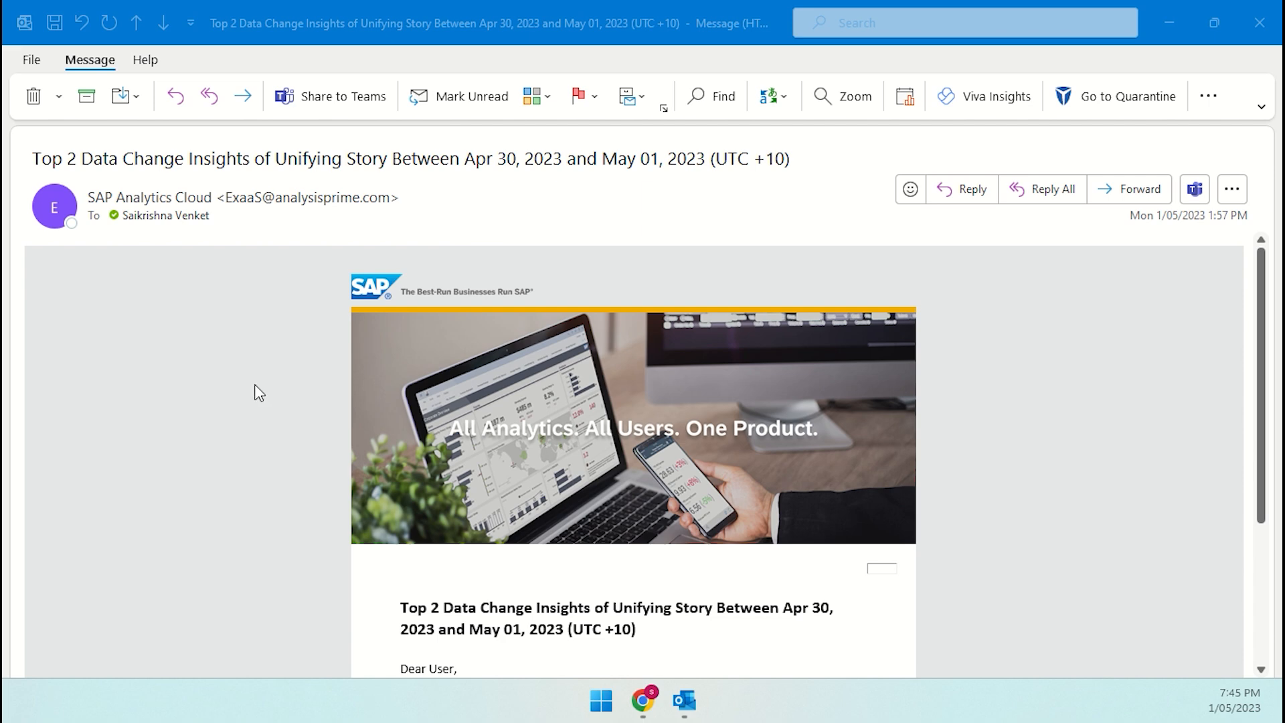
pyautogui.scroll(-3, 259, 393)
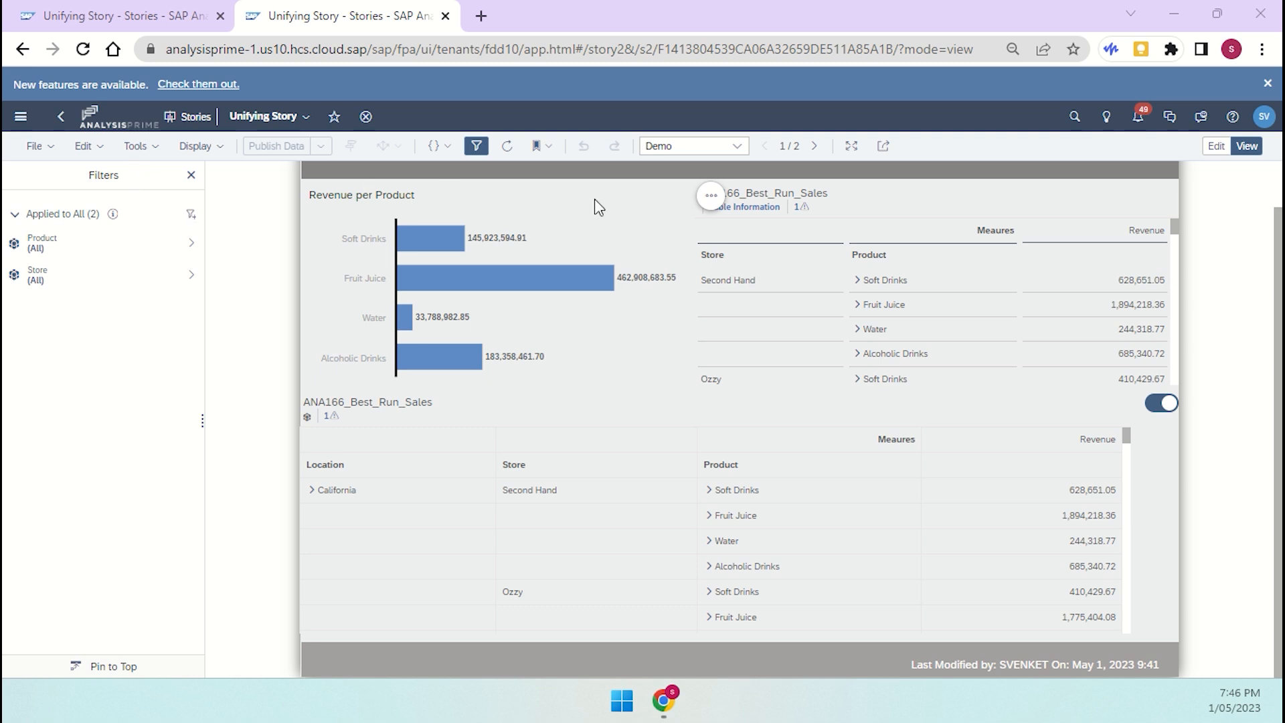
# Step: In the edit-mode browser tab, examine the story details for data change insights, data exploration, mobile support and bookmark settings without saving
pyautogui.click(113, 15)
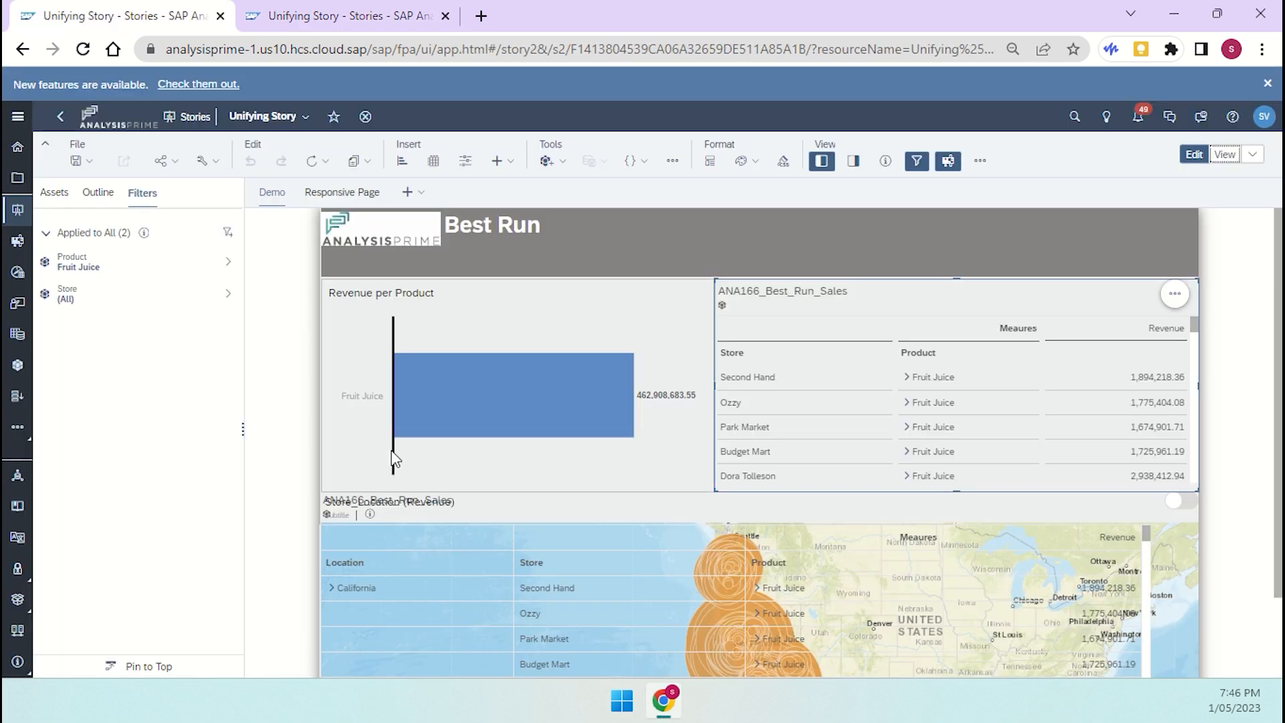
pyautogui.click(206, 165)
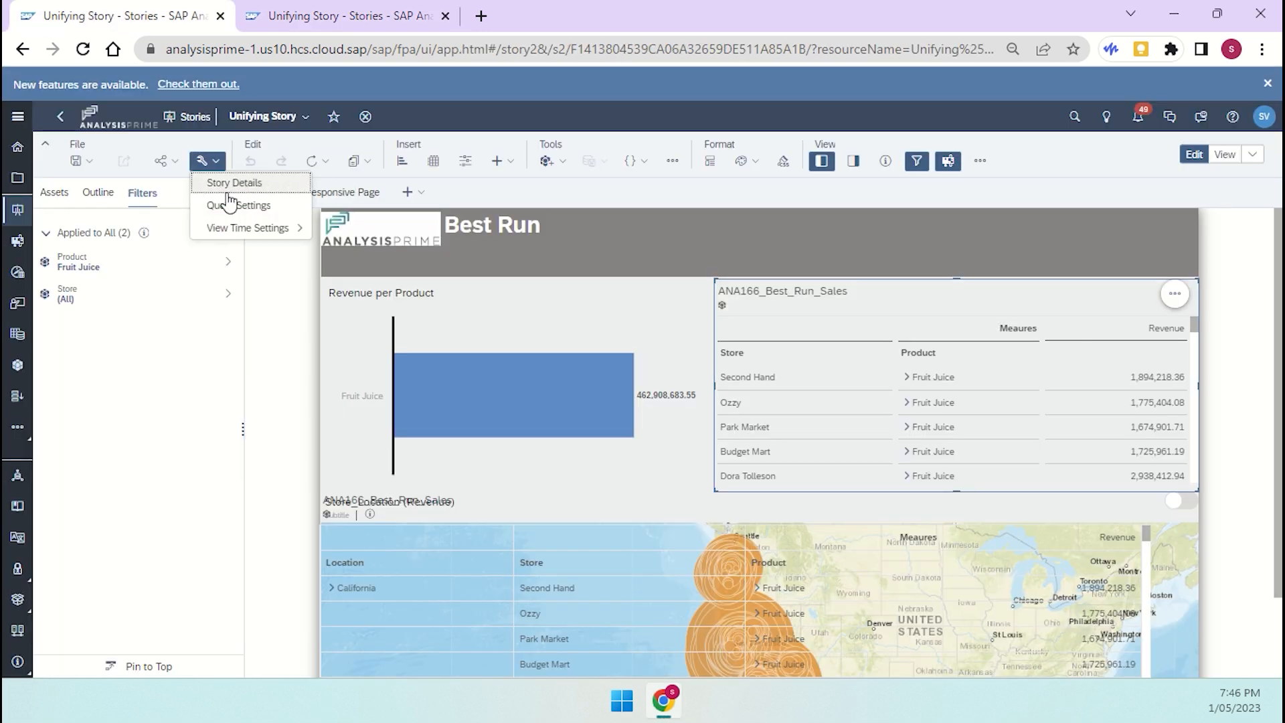
pyautogui.click(232, 183)
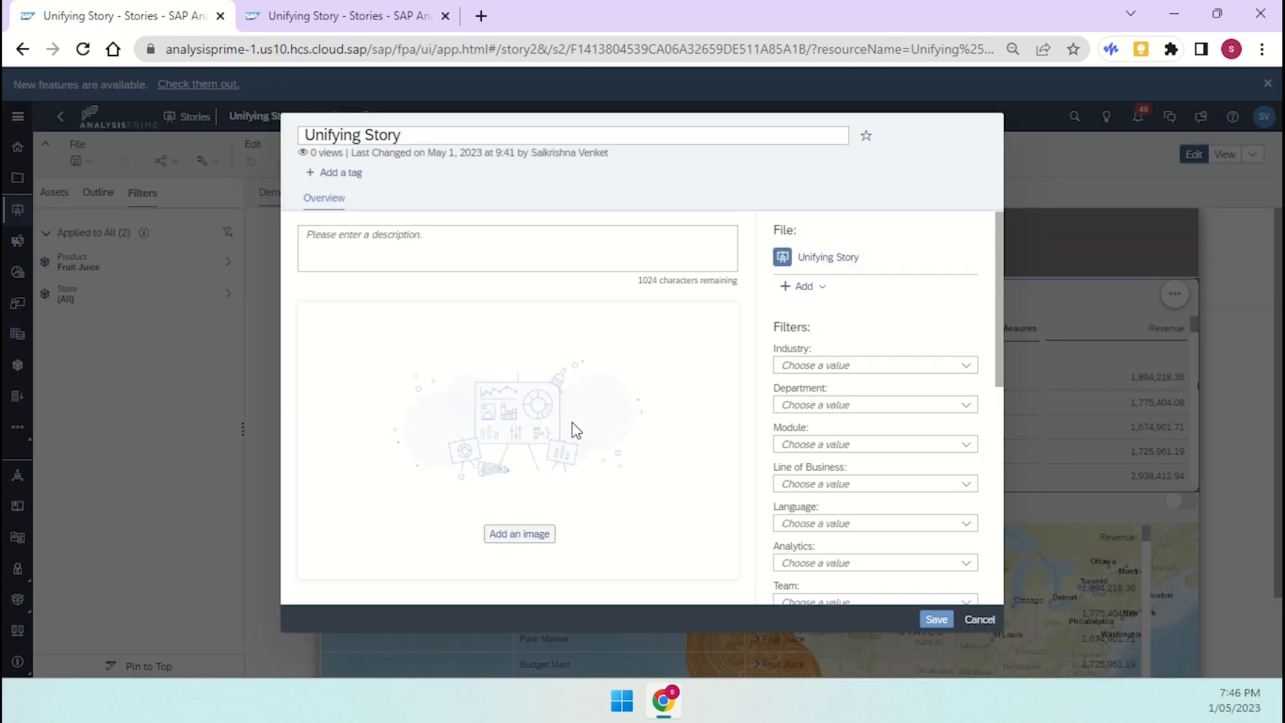
pyautogui.scroll(-10, 935, 451)
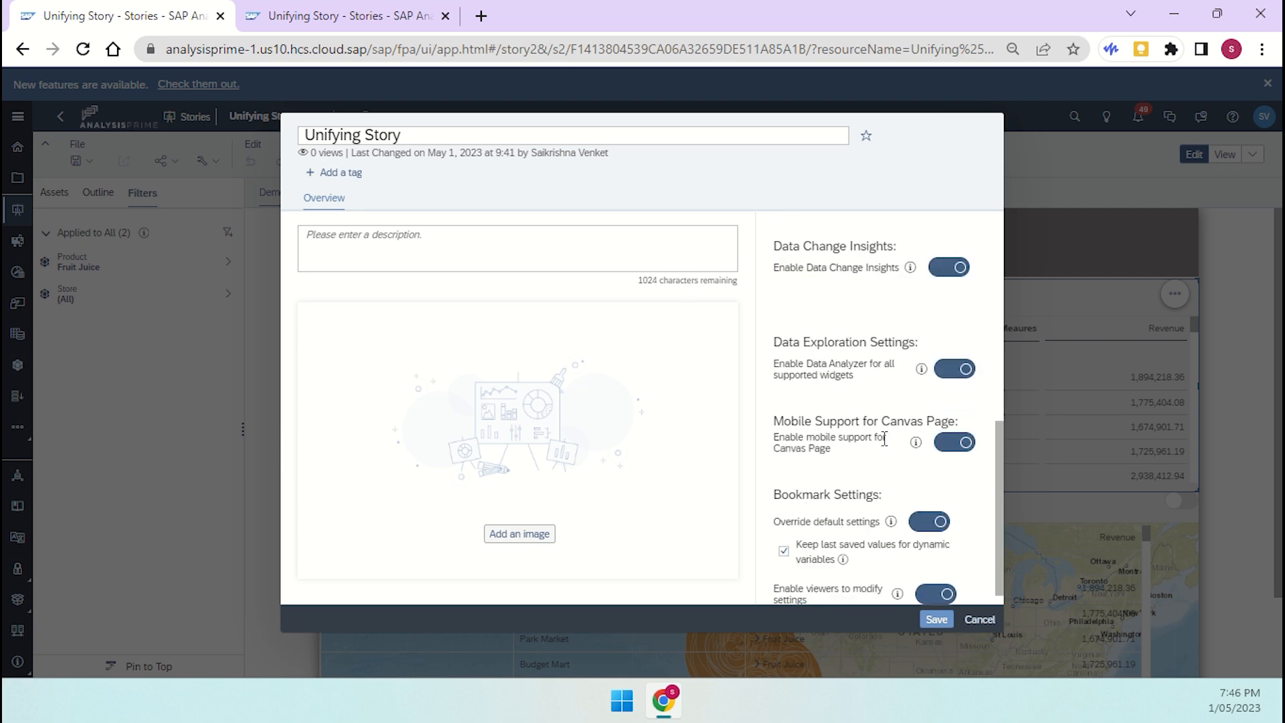
pyautogui.scroll(1, 859, 405)
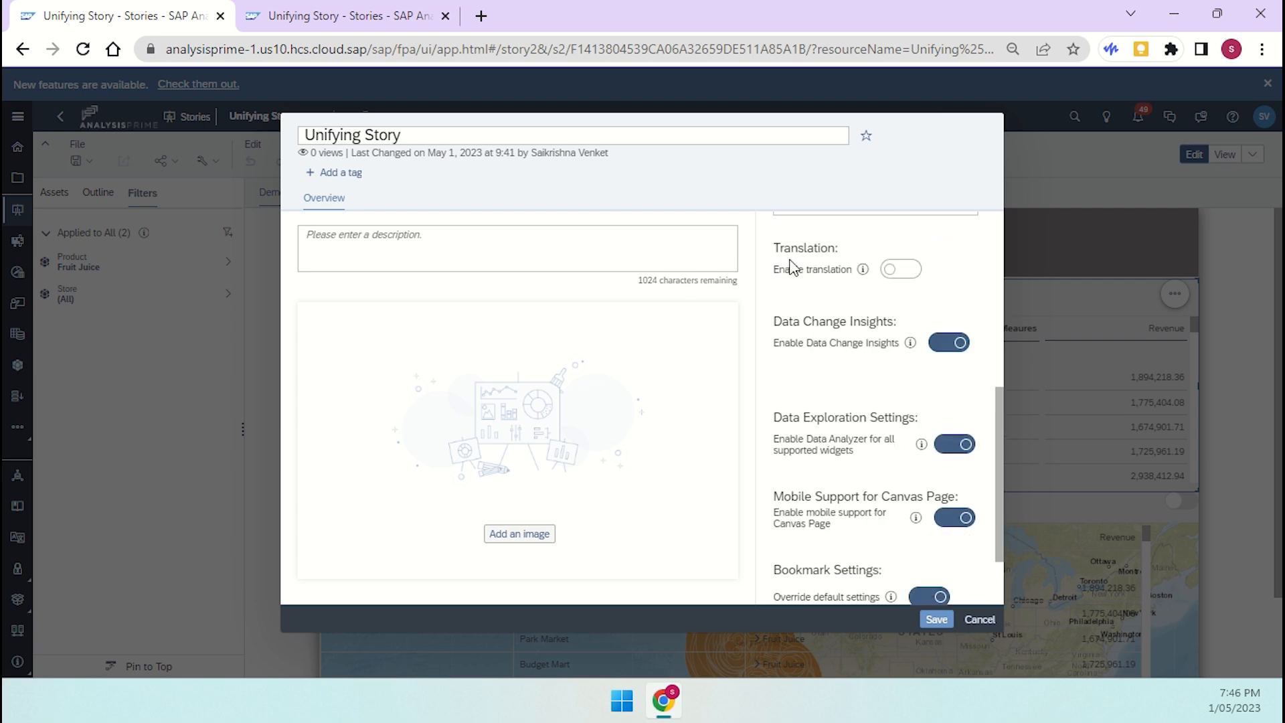
pyautogui.moveTo(909, 347)
pyautogui.scroll(-2, 891, 472)
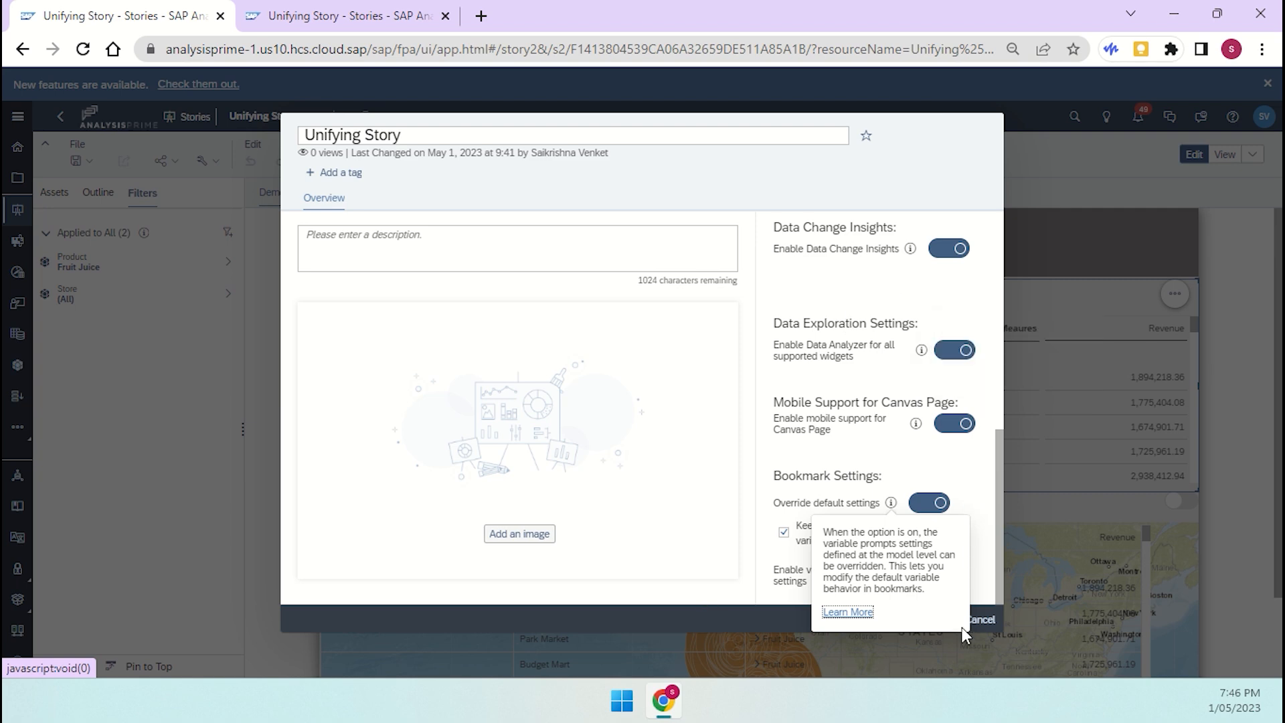
pyautogui.click(983, 622)
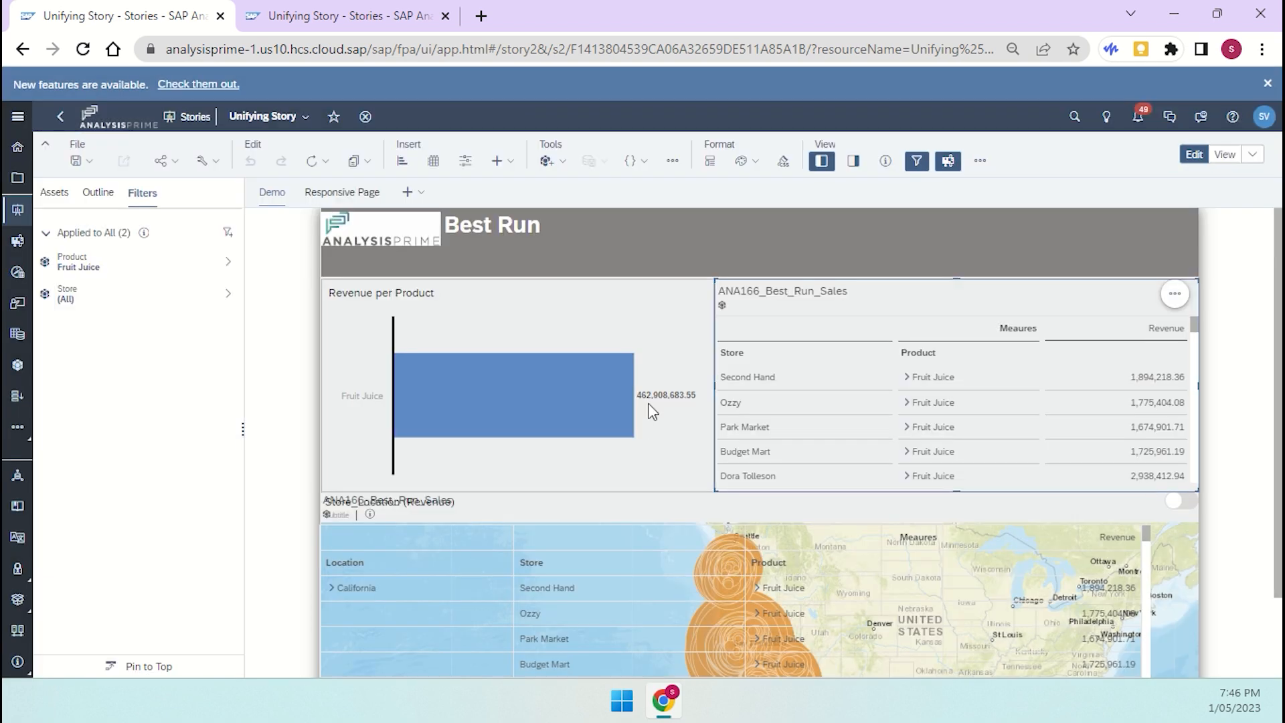
# Step: Examine the Revenue per Product chart's actions in edit mode, including the Data Analyzer opening options
pyautogui.click(598, 317)
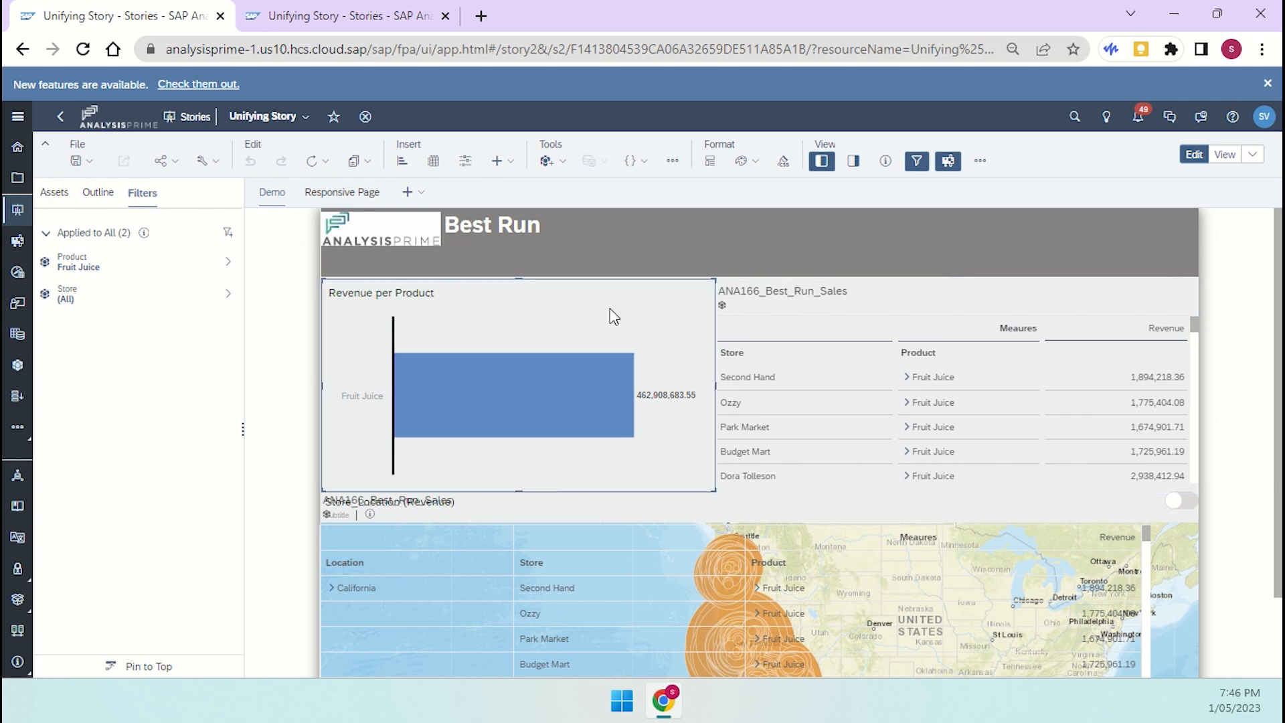
pyautogui.click(731, 294)
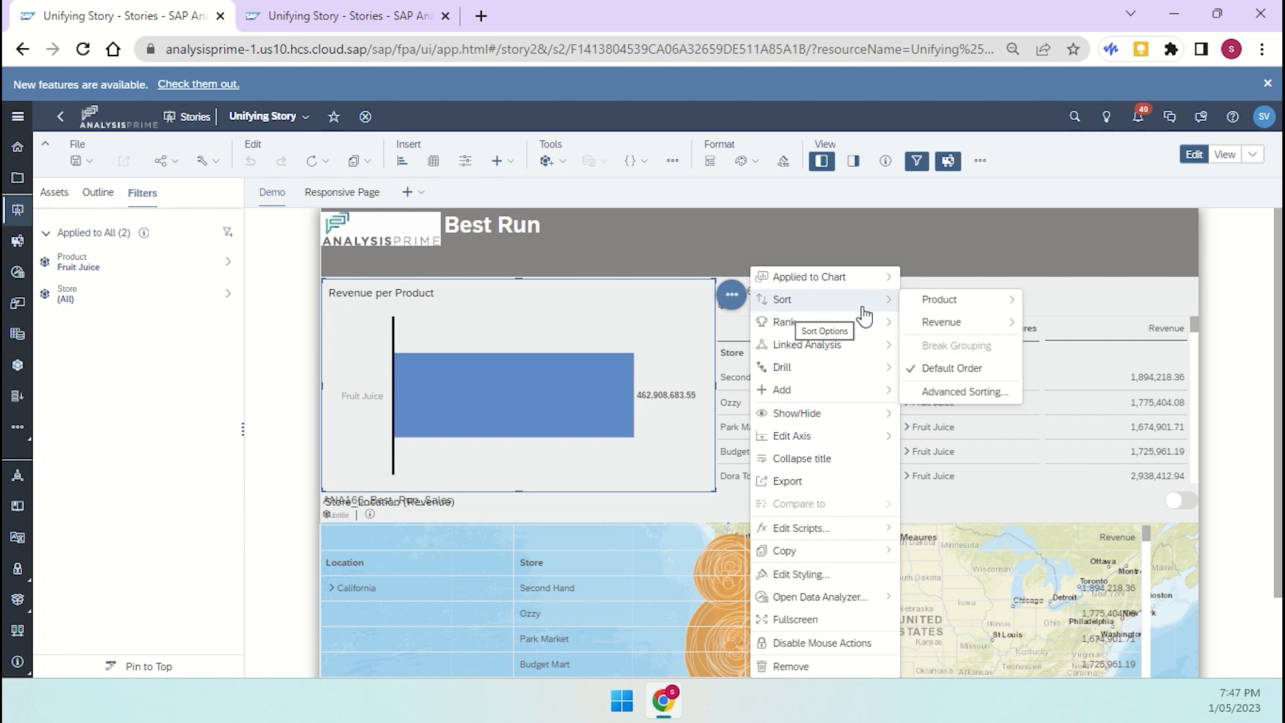
pyautogui.moveTo(817, 607)
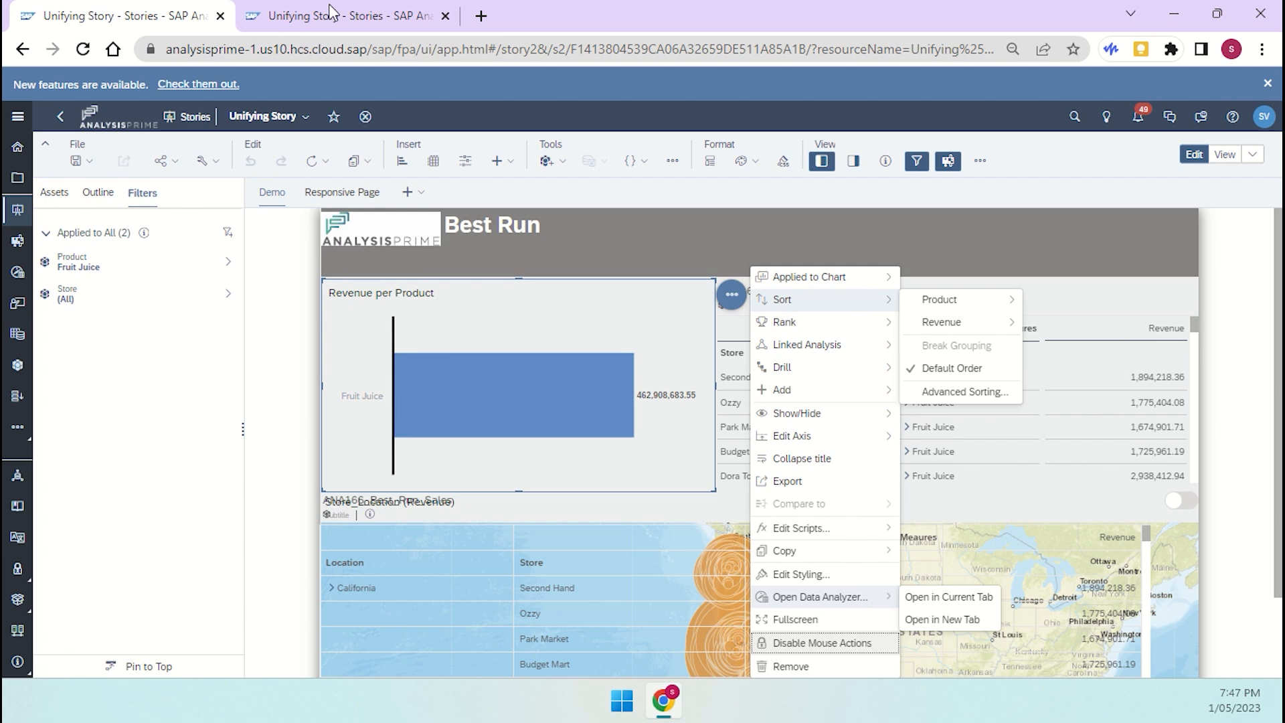
# Step: In the view-mode browser tab, view the Revenue per Product chart in Data Analyzer within the current tab, then exit Data Analyzer
pyautogui.click(314, 18)
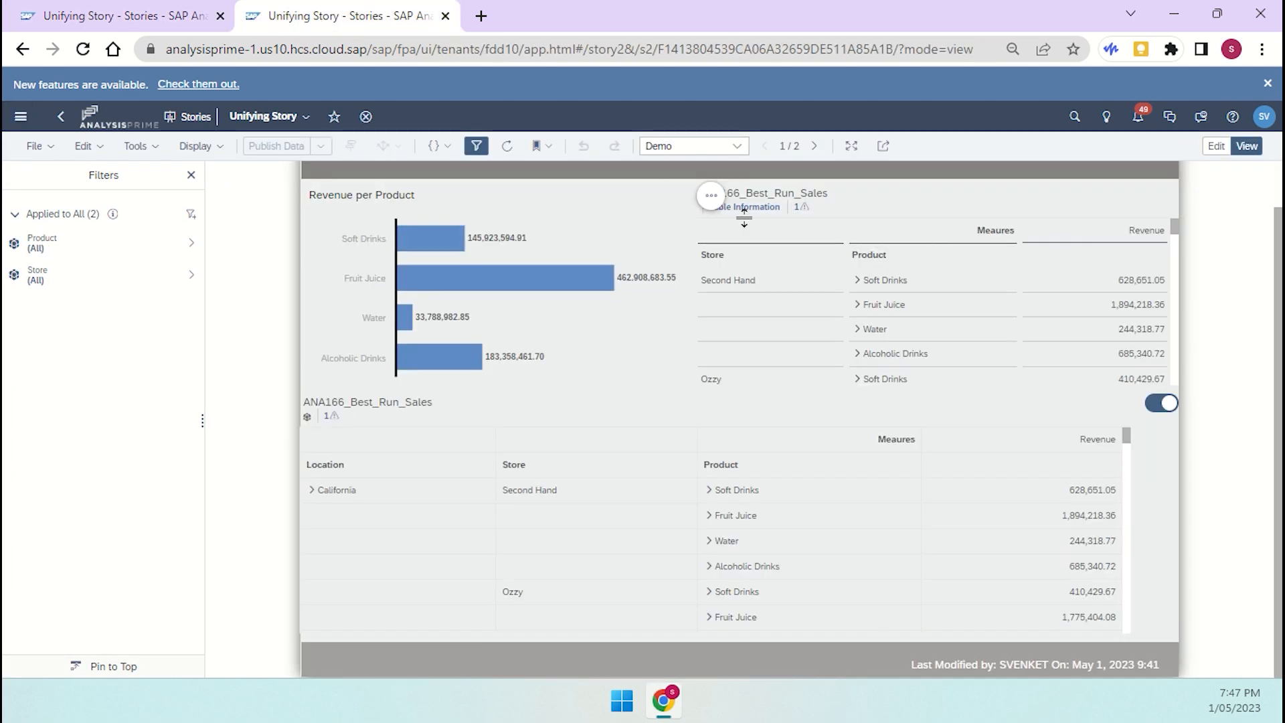
pyautogui.click(712, 195)
pyautogui.moveTo(829, 200)
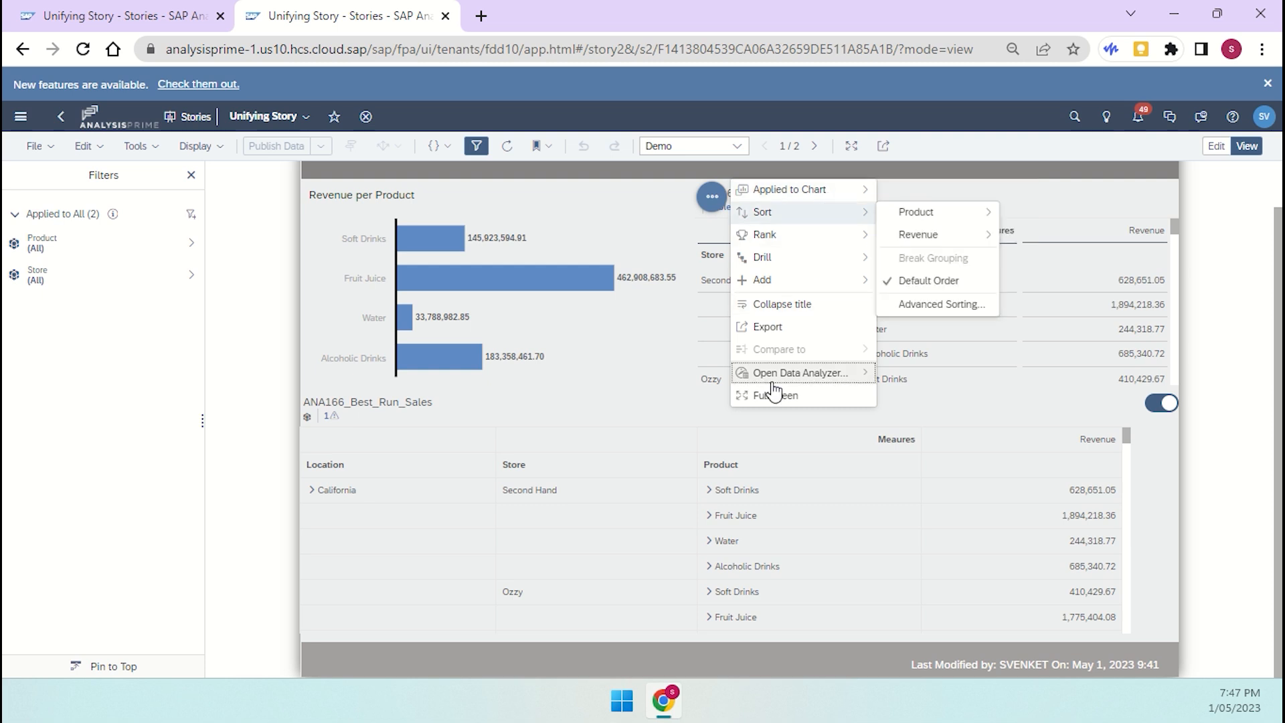
pyautogui.moveTo(777, 375)
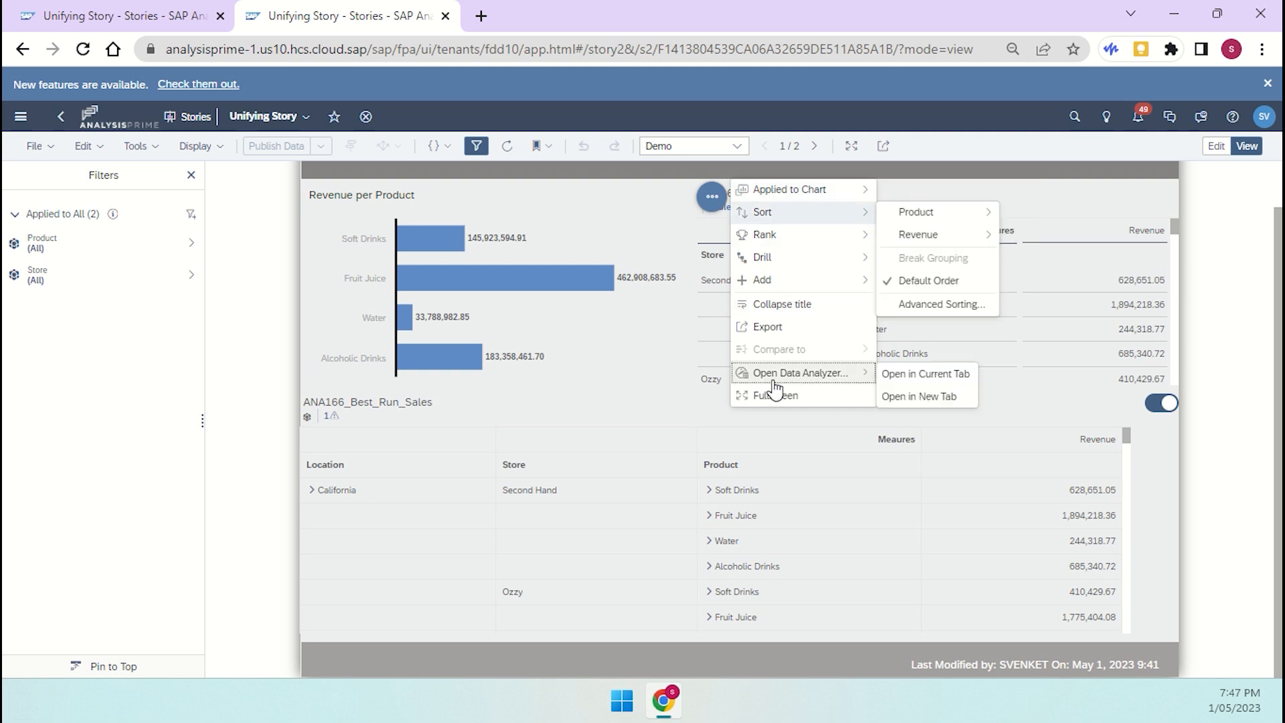
pyautogui.click(927, 376)
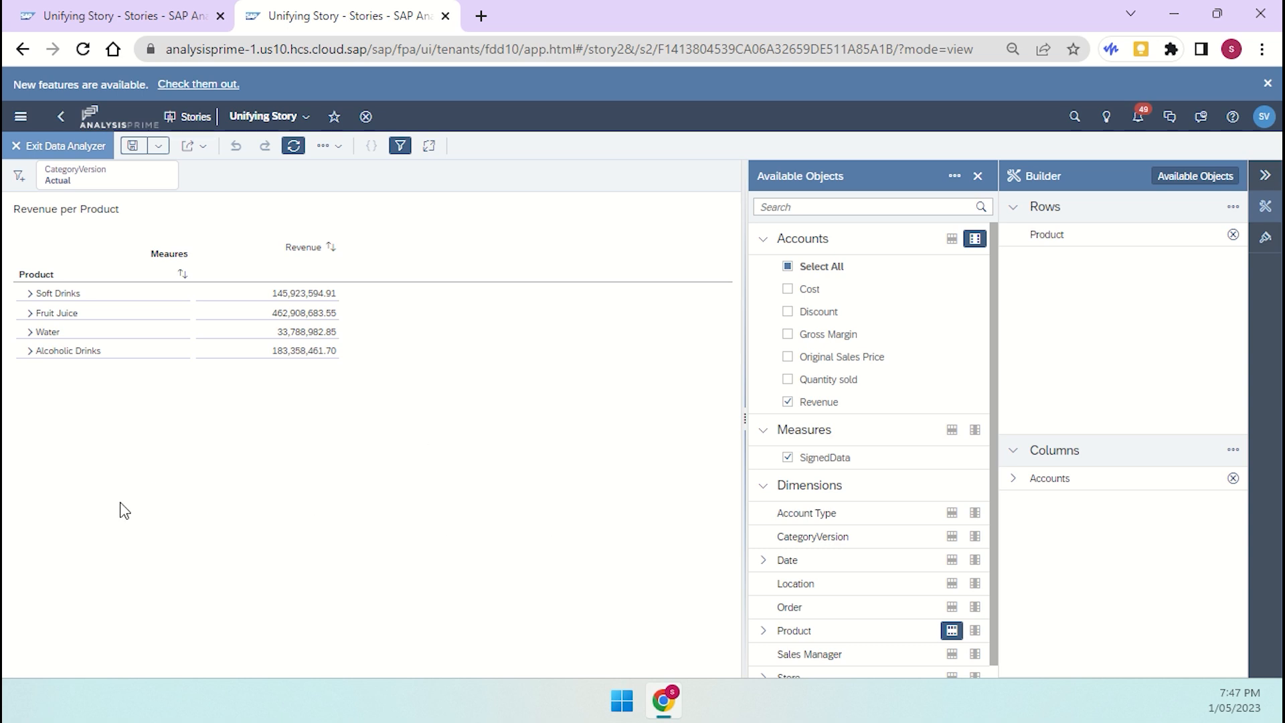
pyautogui.click(20, 145)
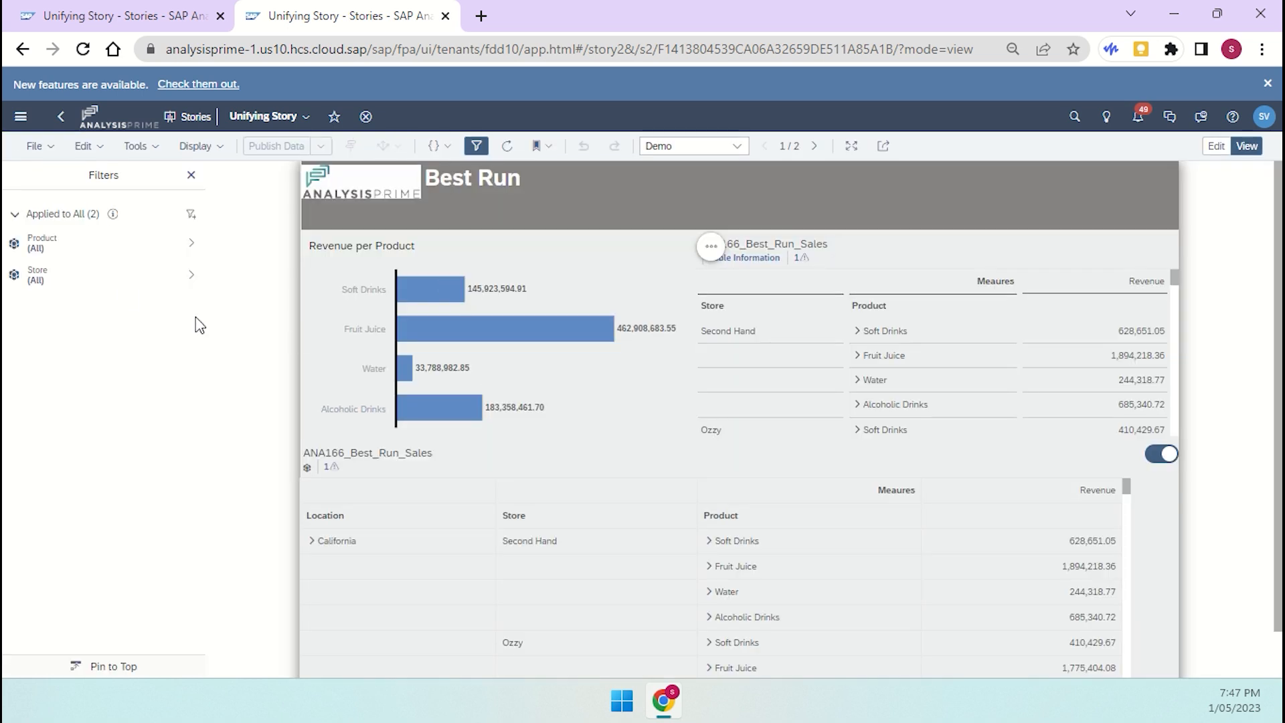
# Step: Filter the story's Product dimension to Water only and apply the selection
pyautogui.click(39, 243)
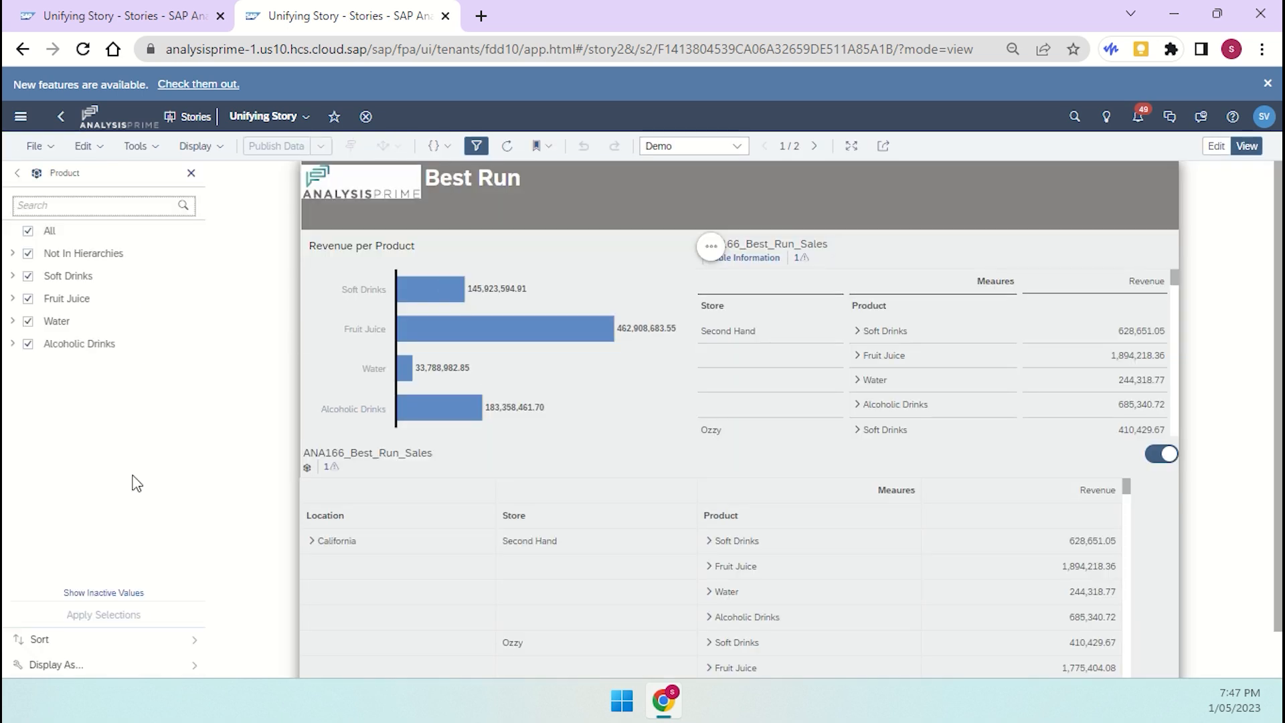
pyautogui.click(49, 232)
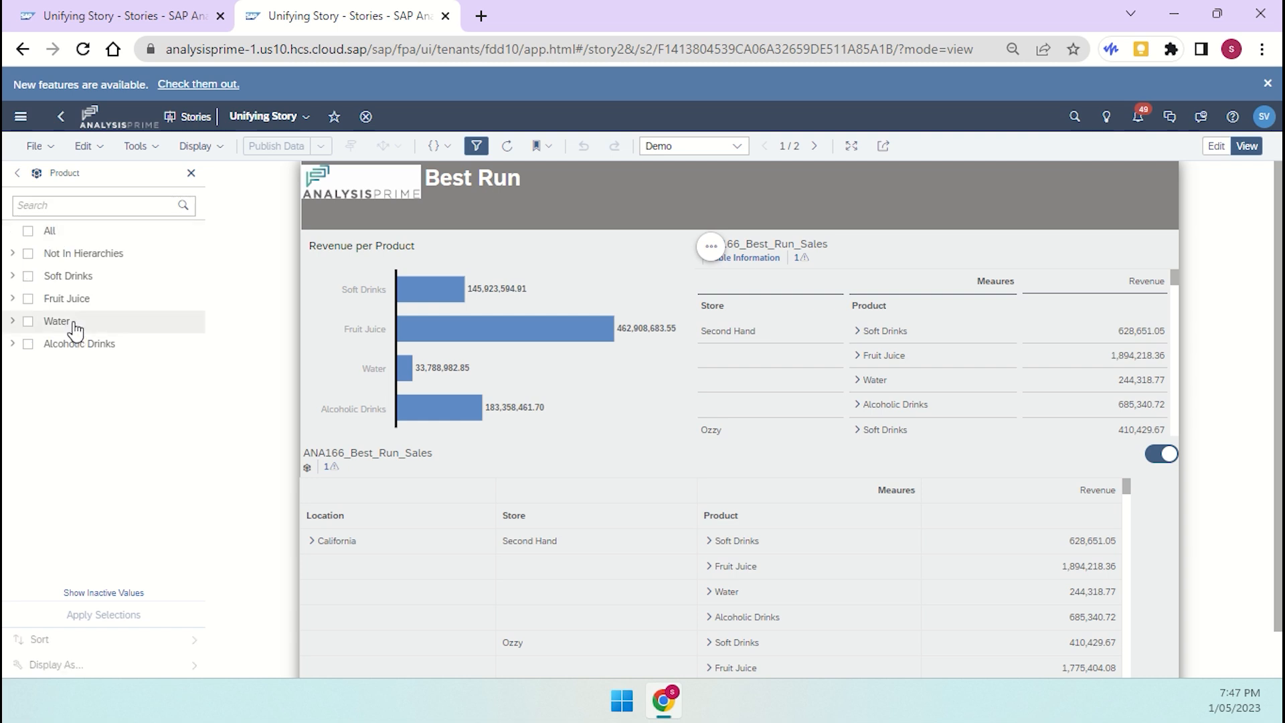
pyautogui.click(28, 320)
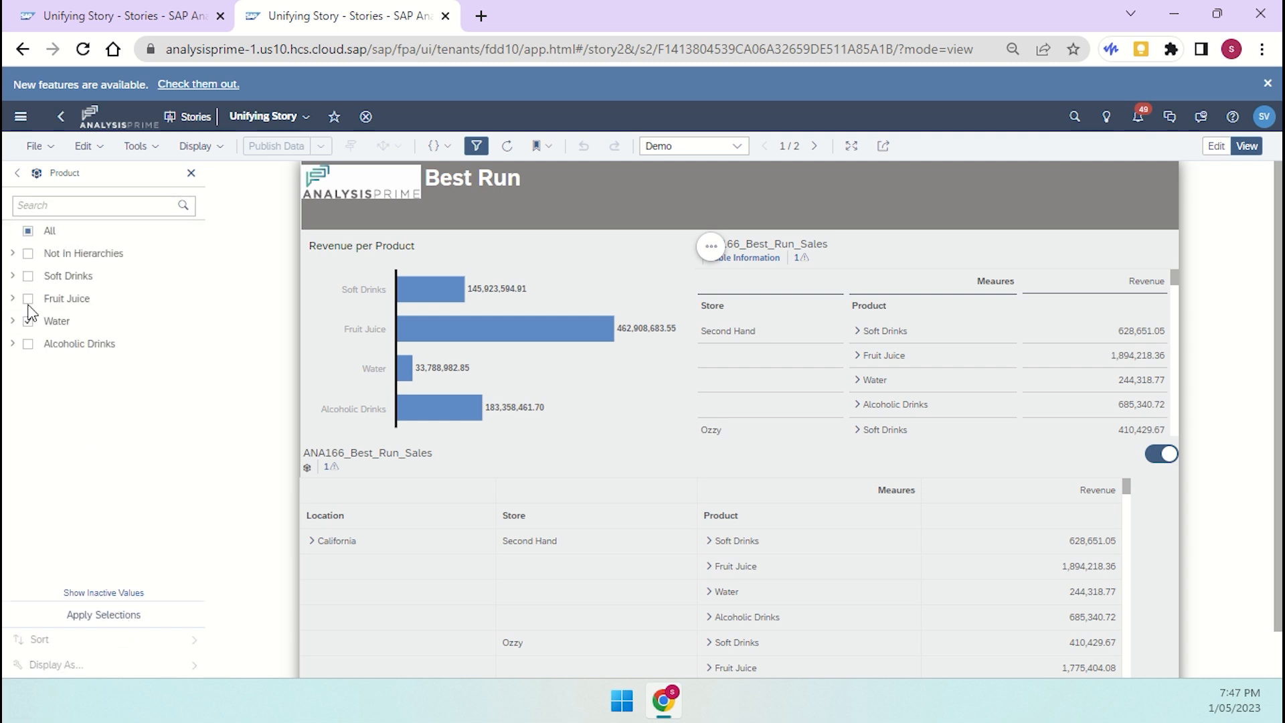
pyautogui.click(85, 616)
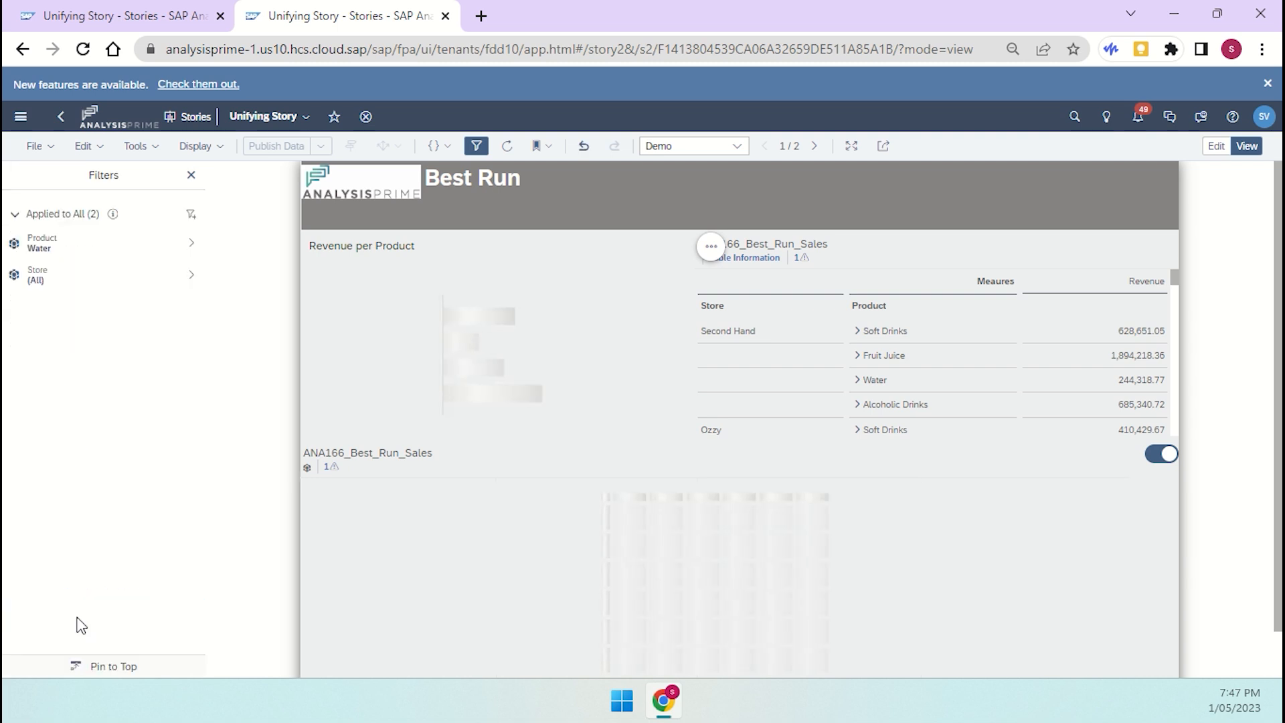
# Step: Open the filtered Revenue per Product chart in Data Analyzer in the current tab
pyautogui.click(714, 253)
pyautogui.click(760, 262)
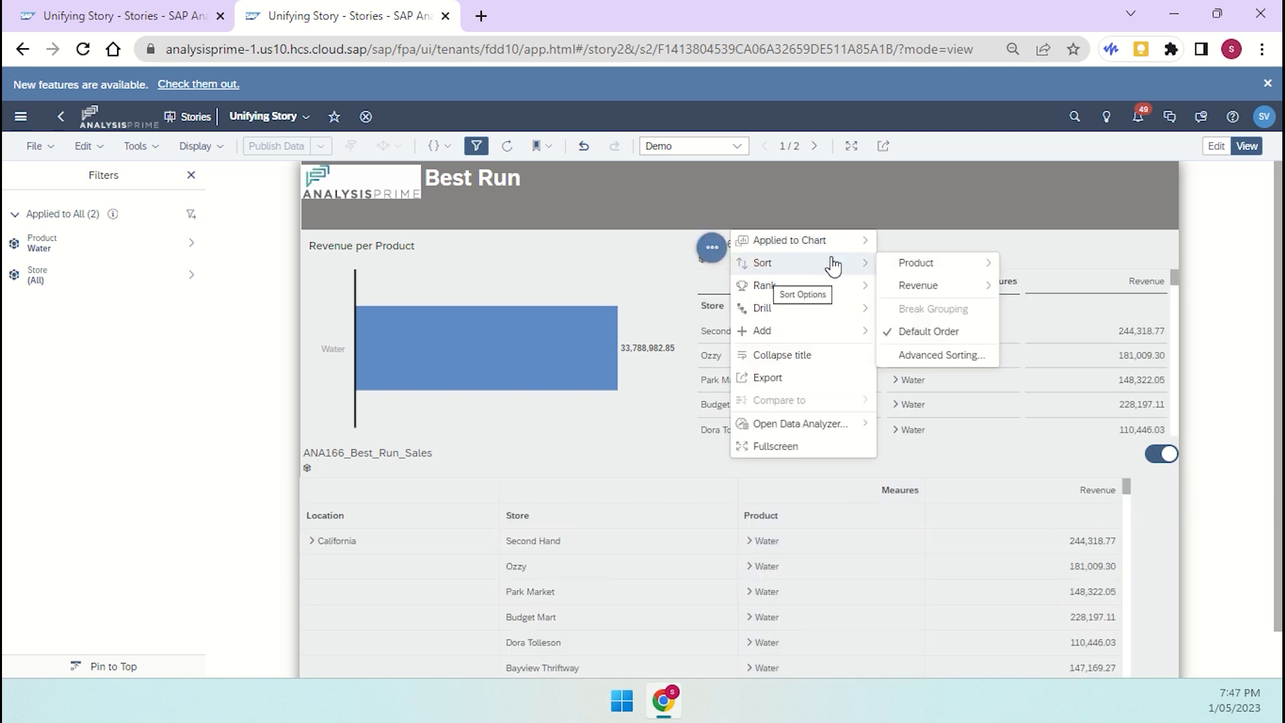
pyautogui.click(812, 429)
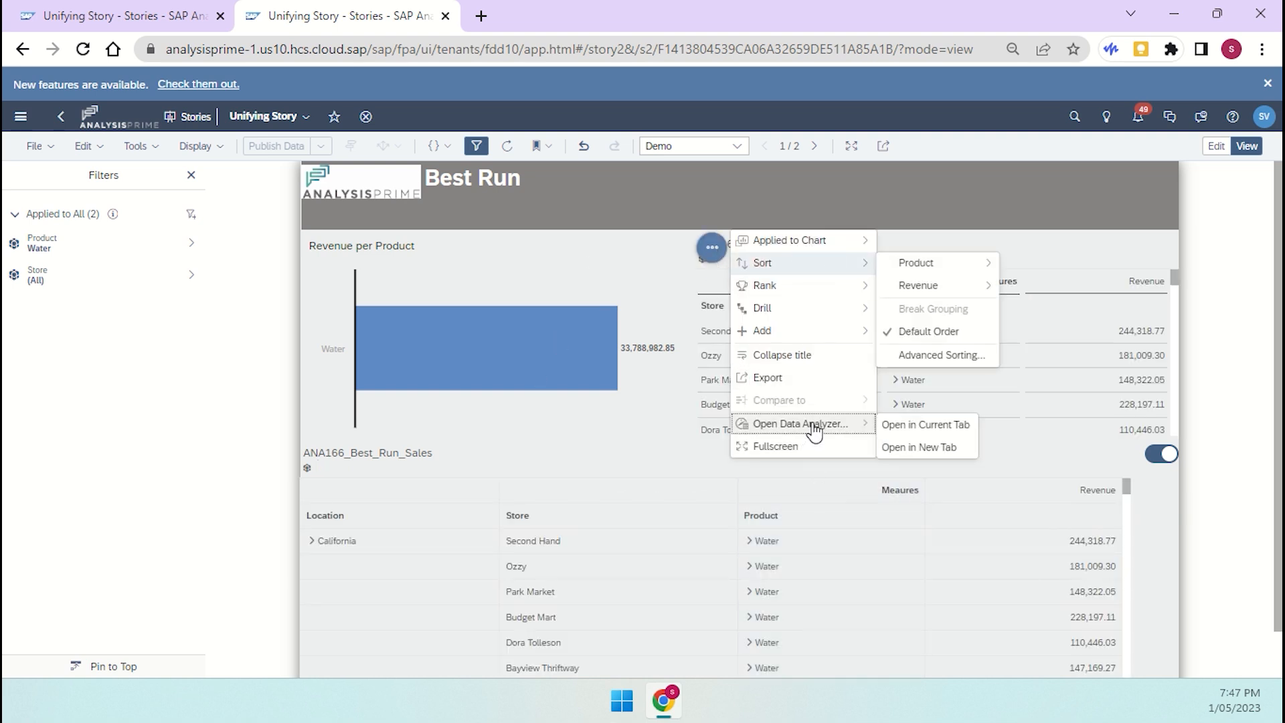
pyautogui.click(934, 429)
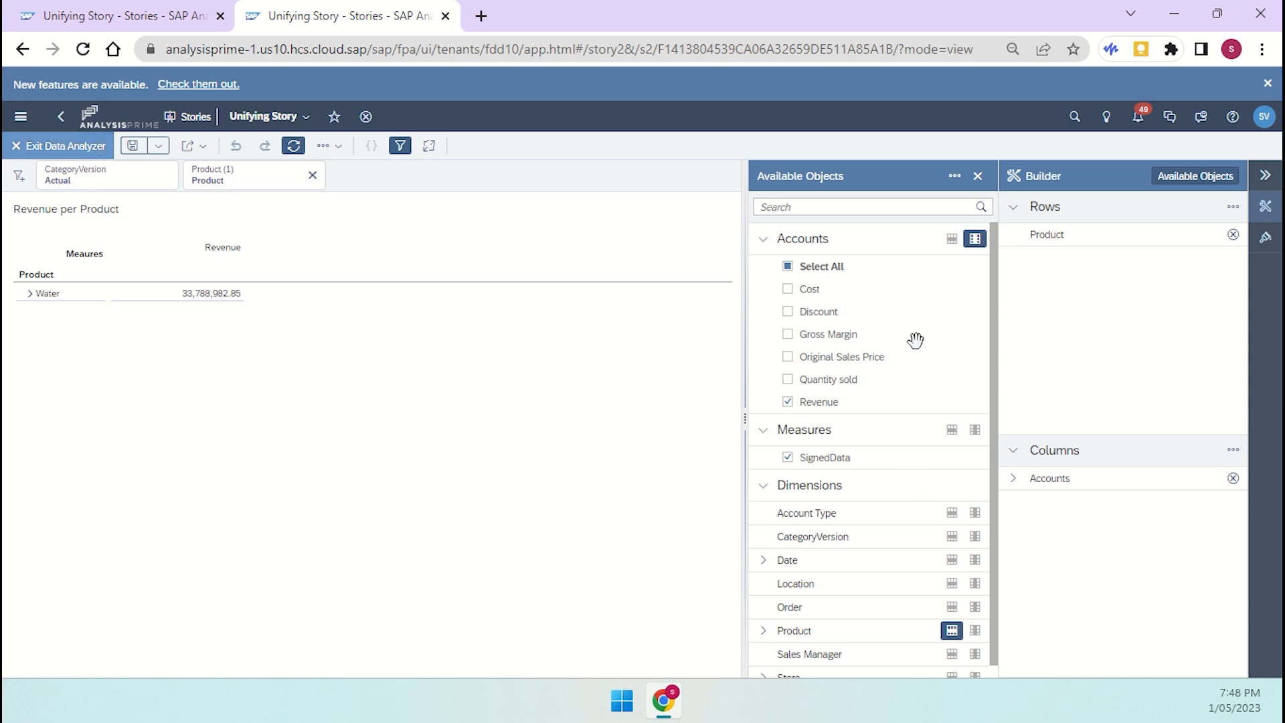
# Step: Add the Location dimension to the rows, try it in the columns, return it to the rows, and add Order to the rows
pyautogui.scroll(-1, 908, 502)
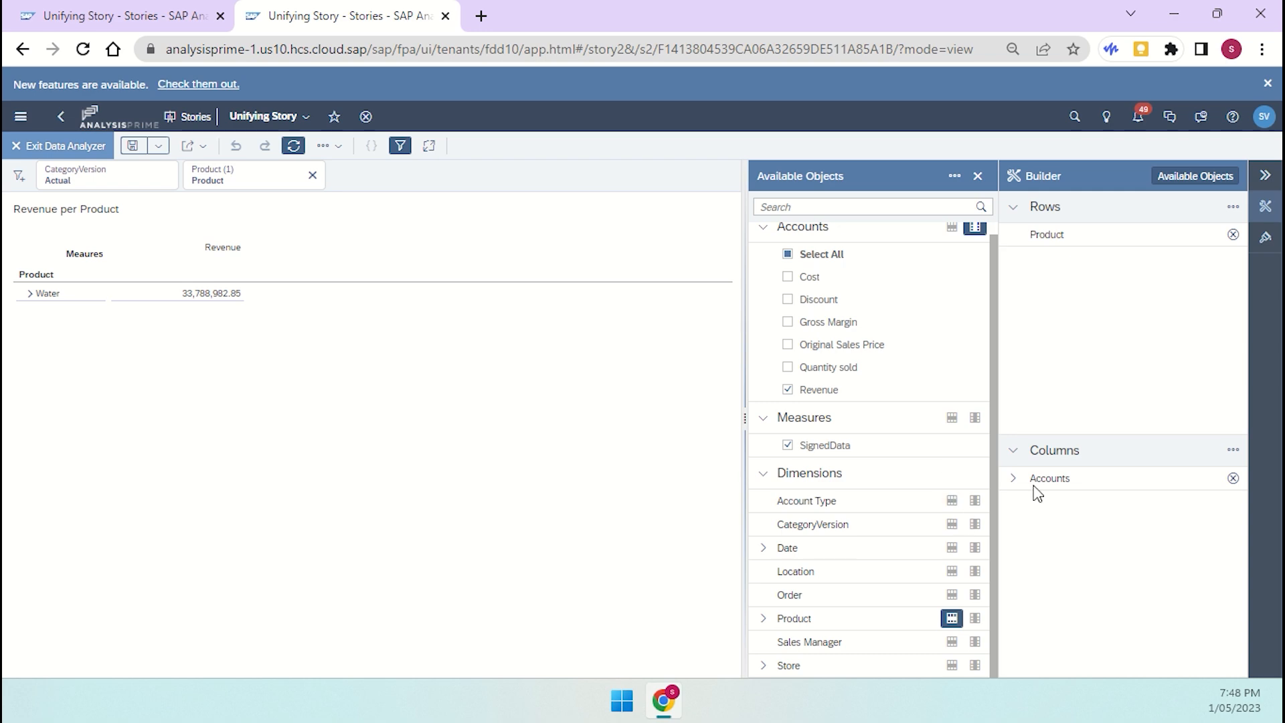
pyautogui.click(952, 571)
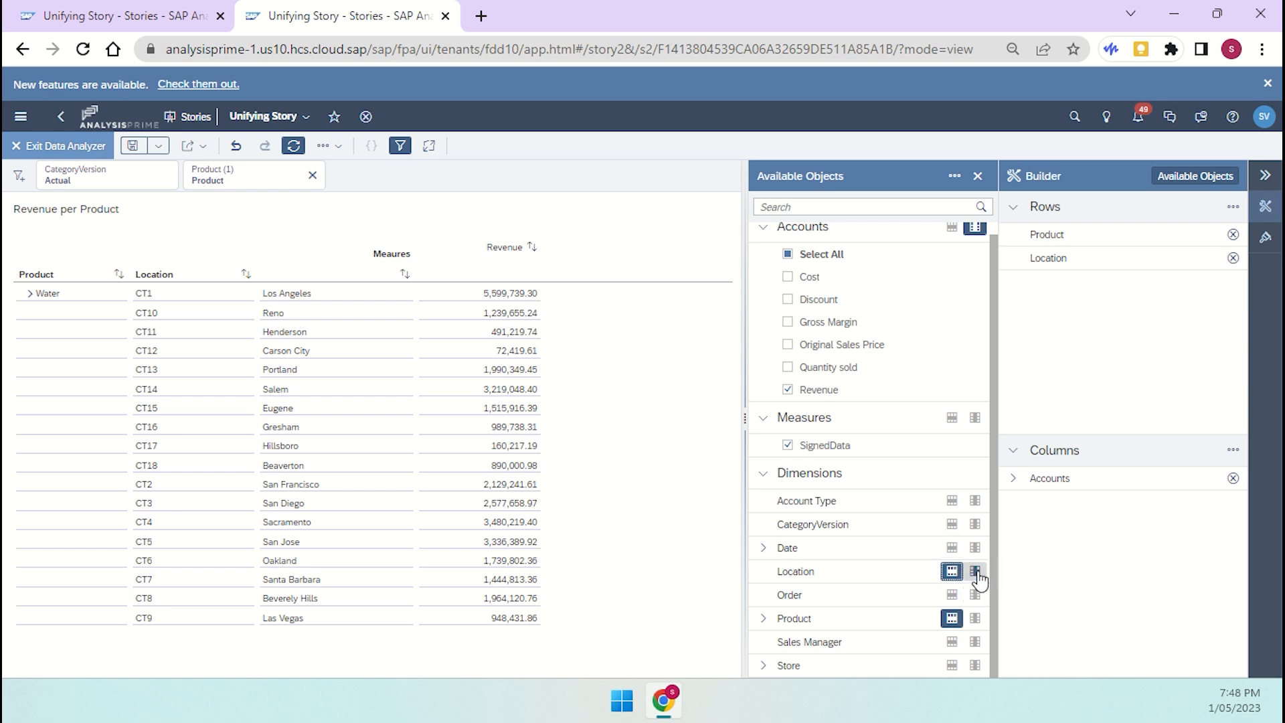
pyautogui.click(976, 574)
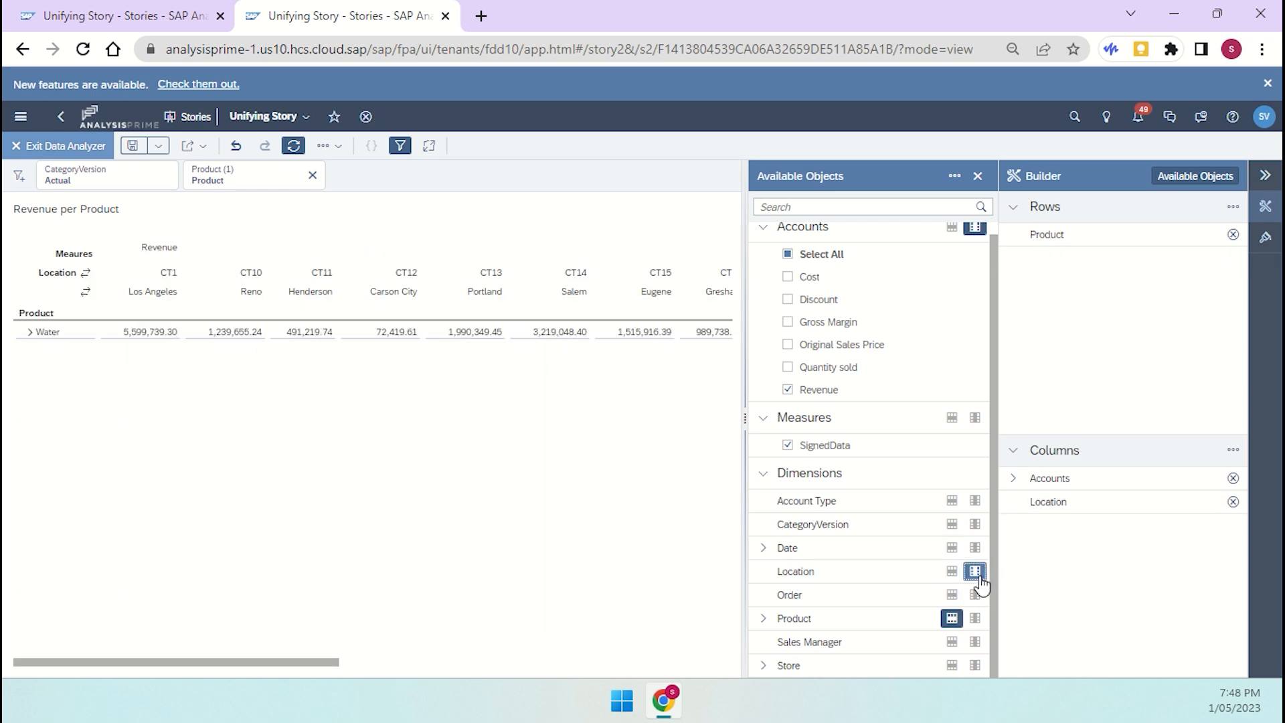
pyautogui.click(952, 572)
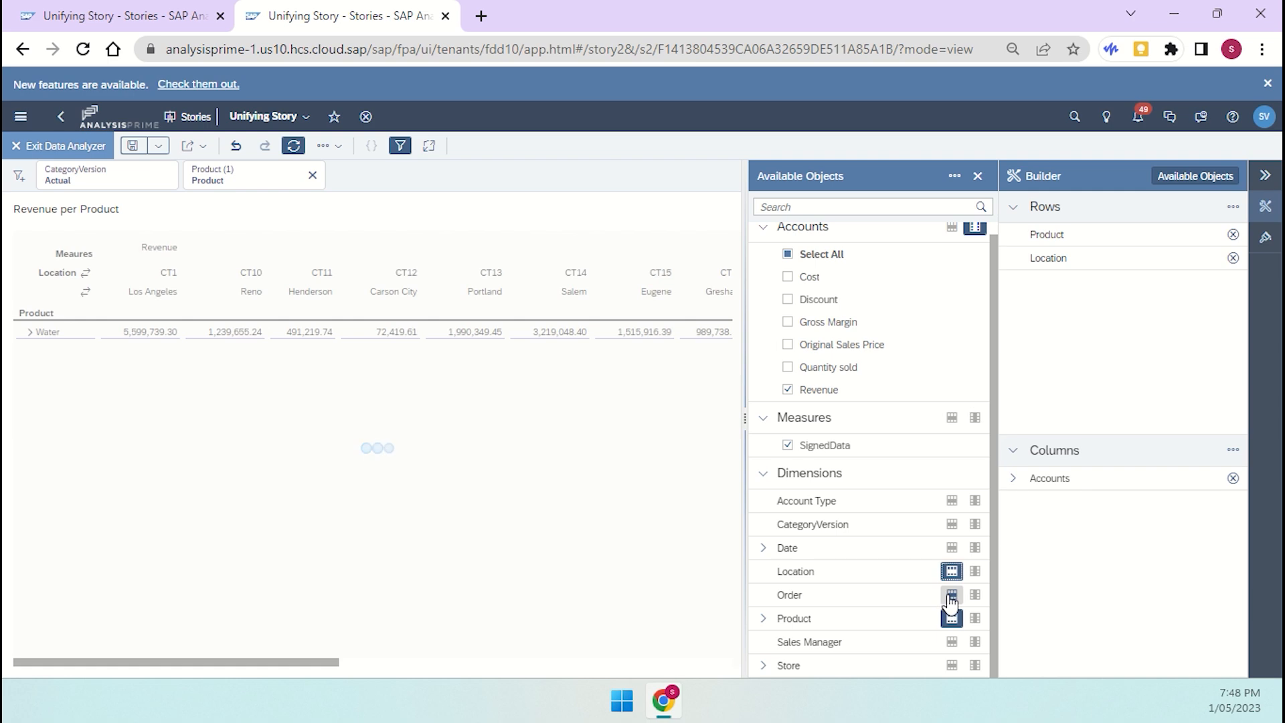
pyautogui.click(952, 594)
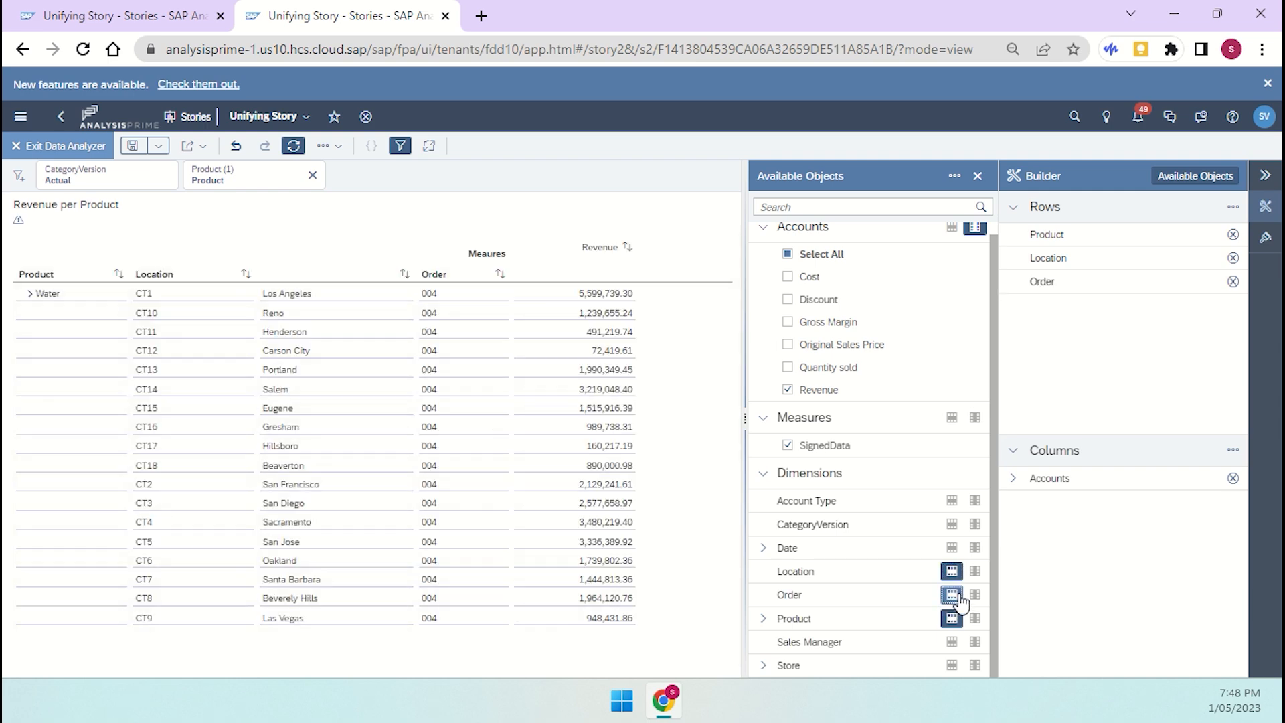